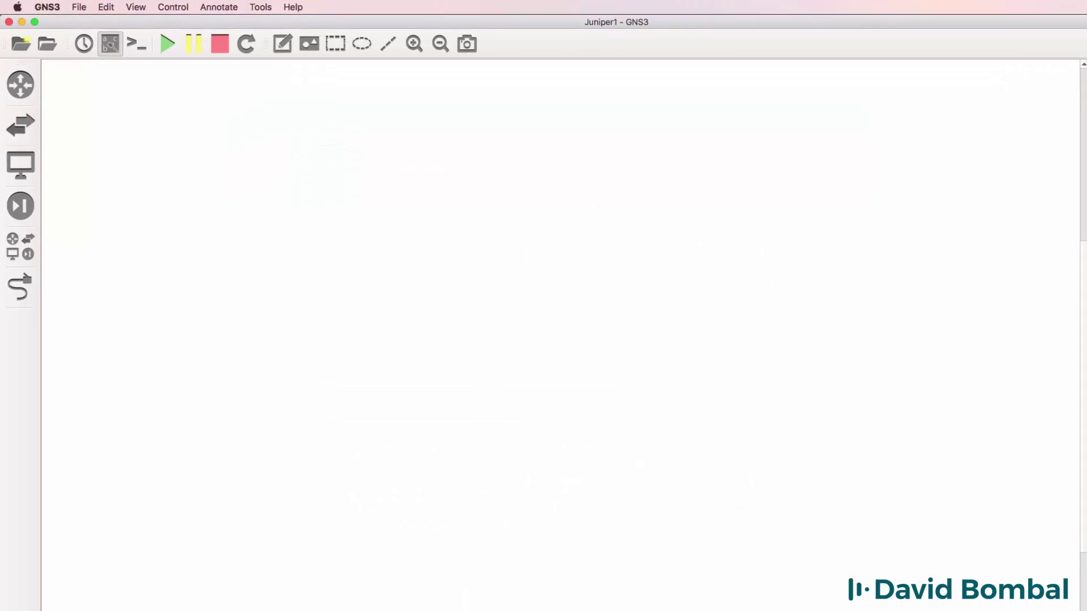
Step: Check the installed GNS3 version in the program's About information, and close it
click(53, 7)
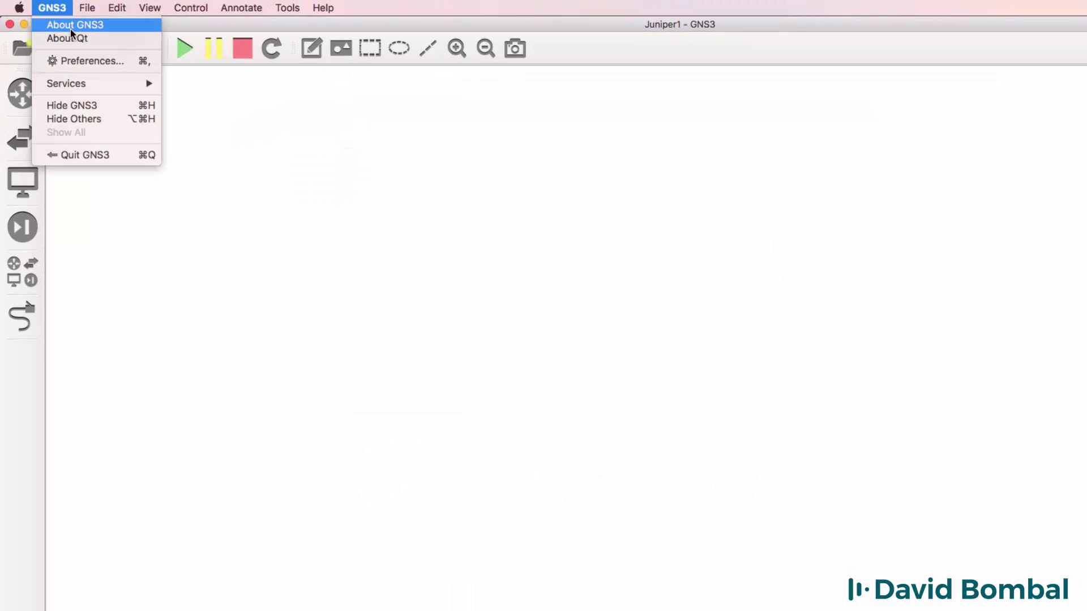
click(70, 28)
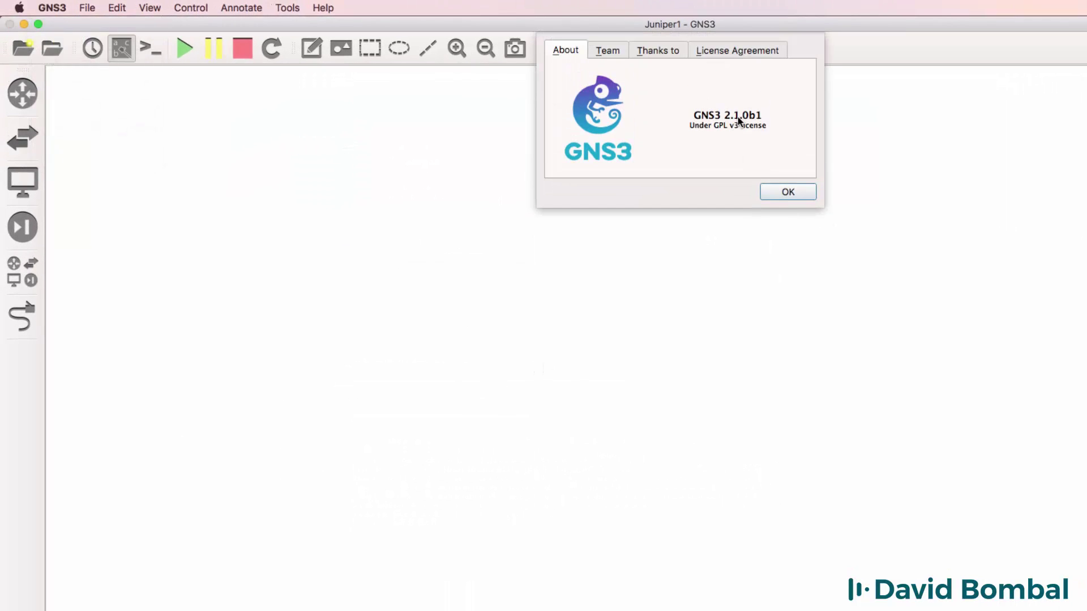
click(775, 193)
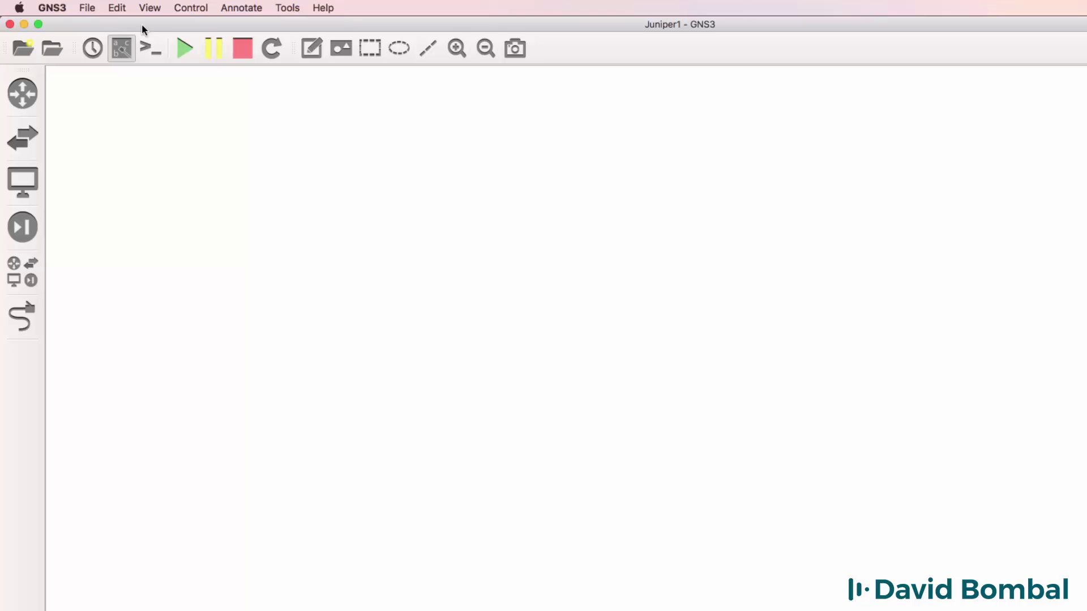
Step: Start importing the appliance file juniper-vsrx.gns3a from the Downloads folder
click(87, 8)
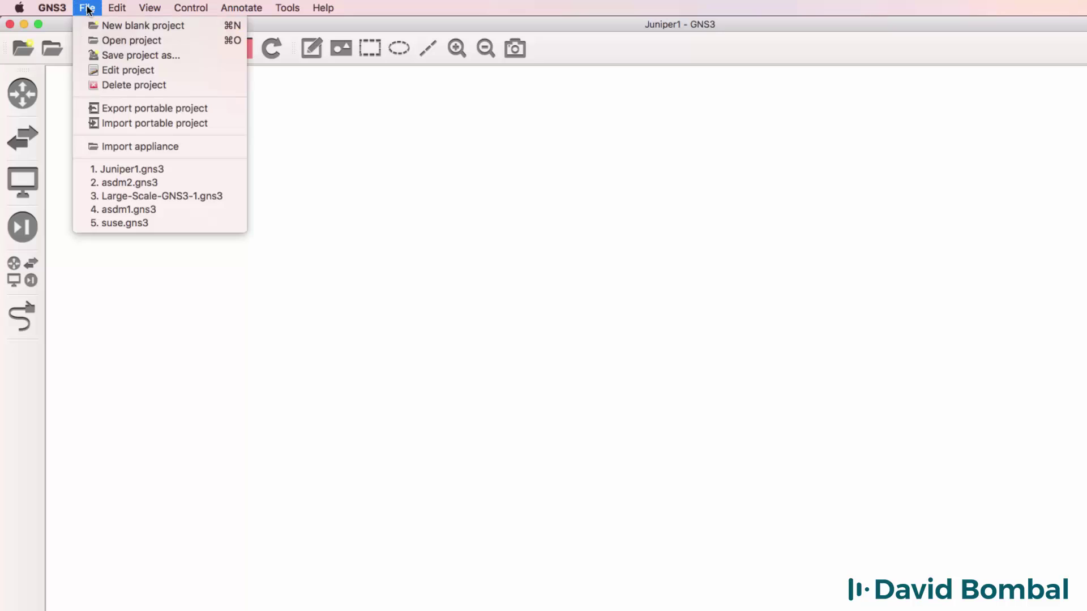
click(134, 146)
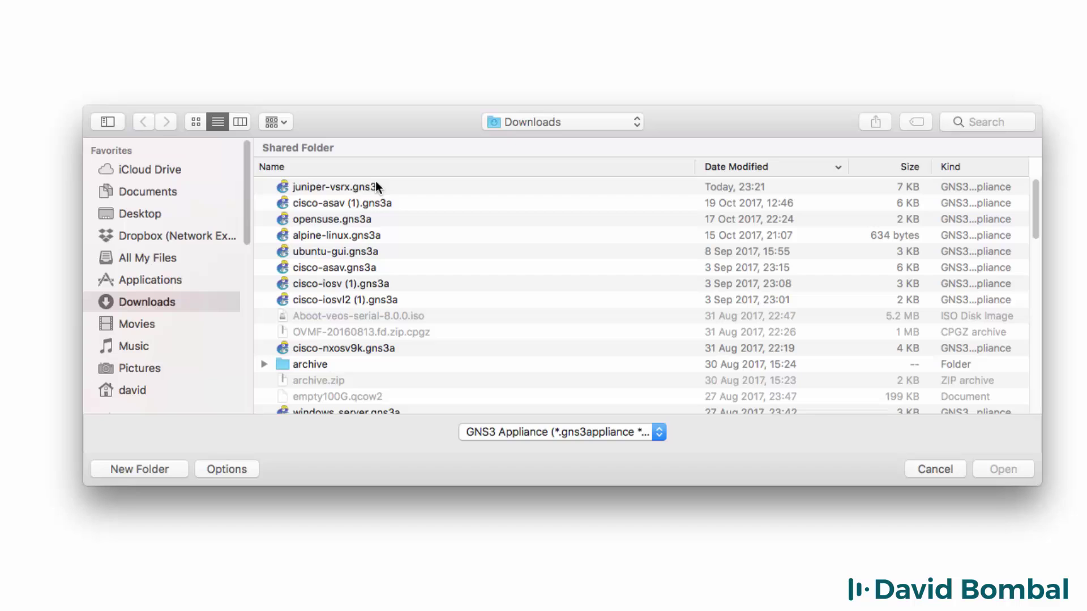
click(376, 187)
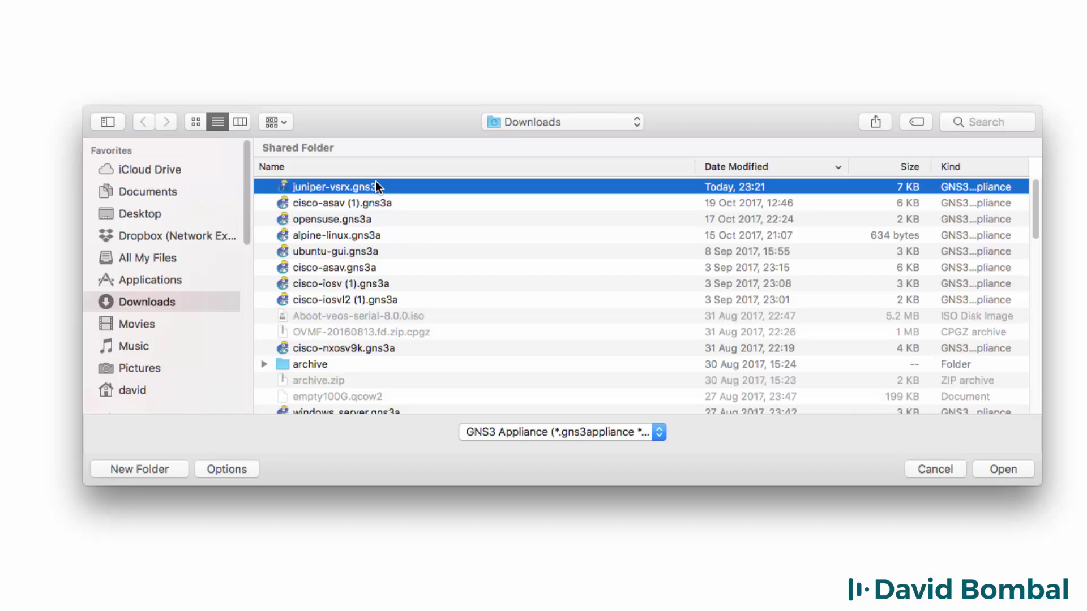
click(1006, 473)
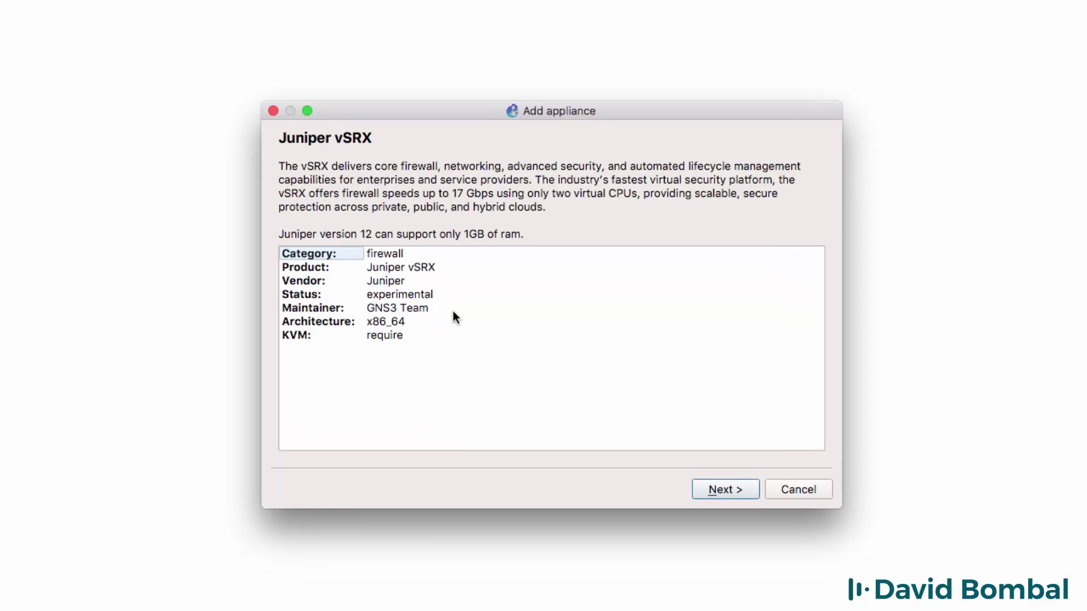
Step: Review the appliance's category, architecture and KVM requirement, and check KVM support in the GNS3 VM window
click(406, 252)
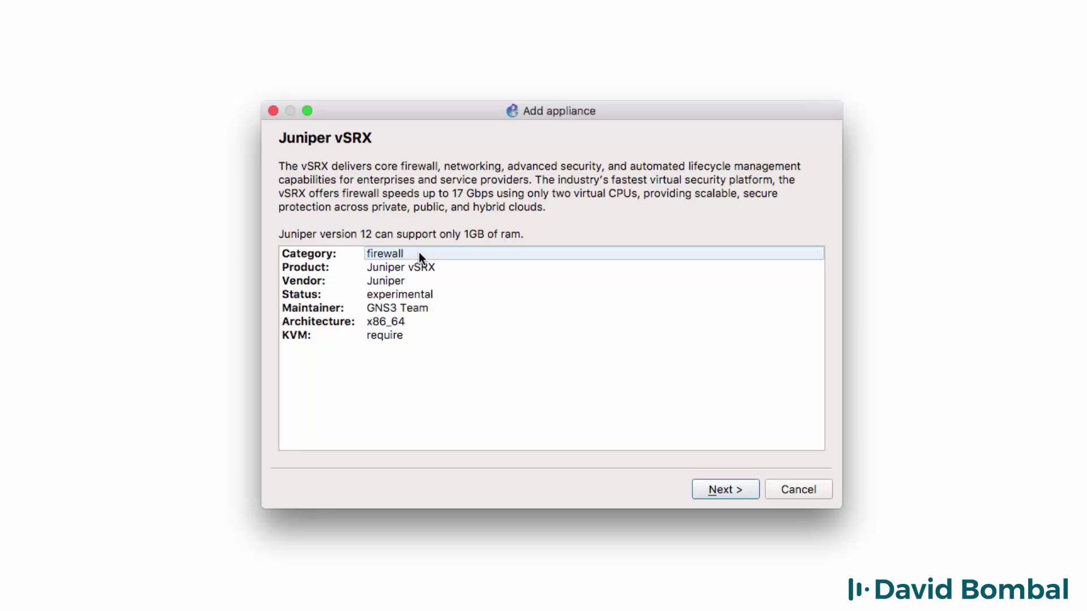
click(417, 321)
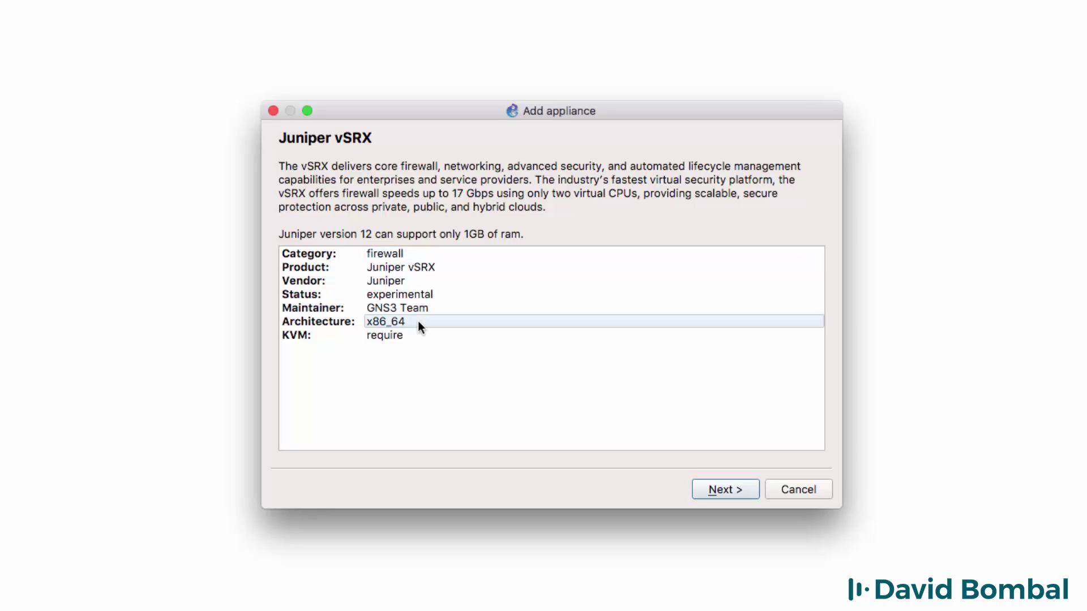
click(415, 335)
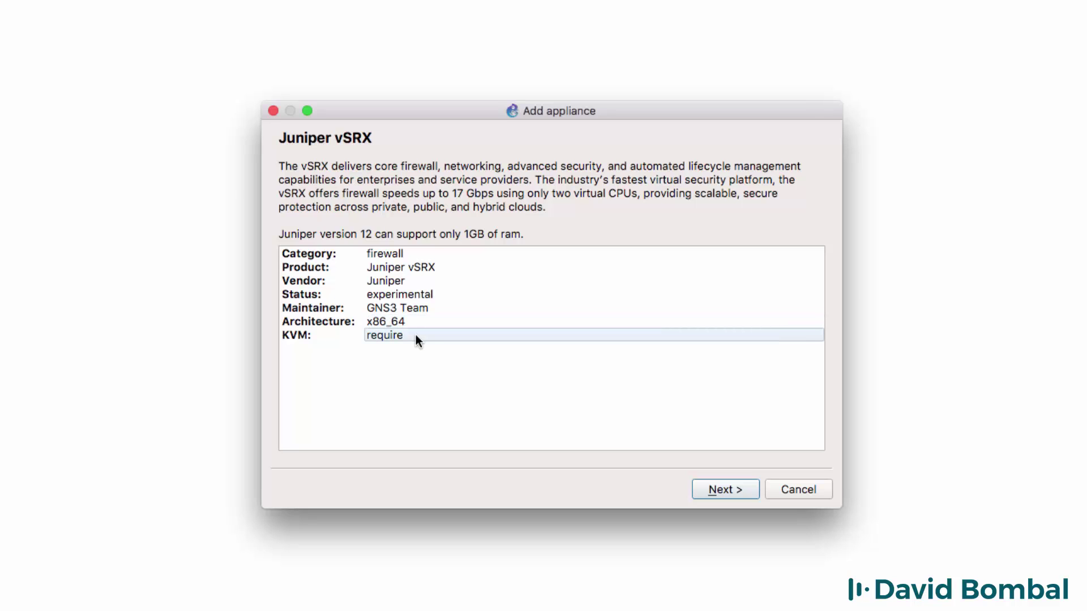
key(super+Tab)
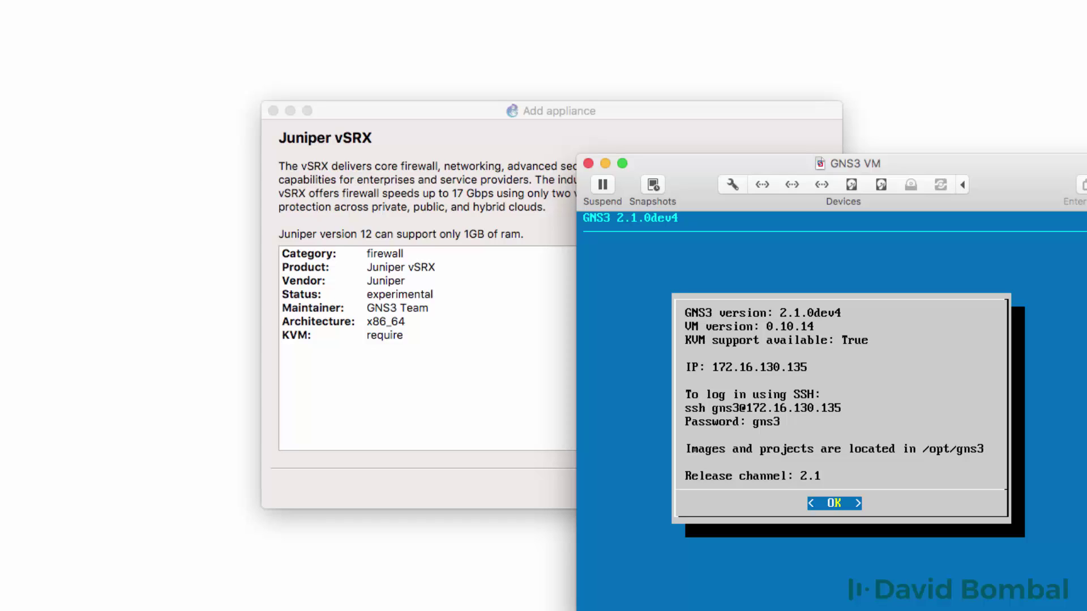
click(669, 135)
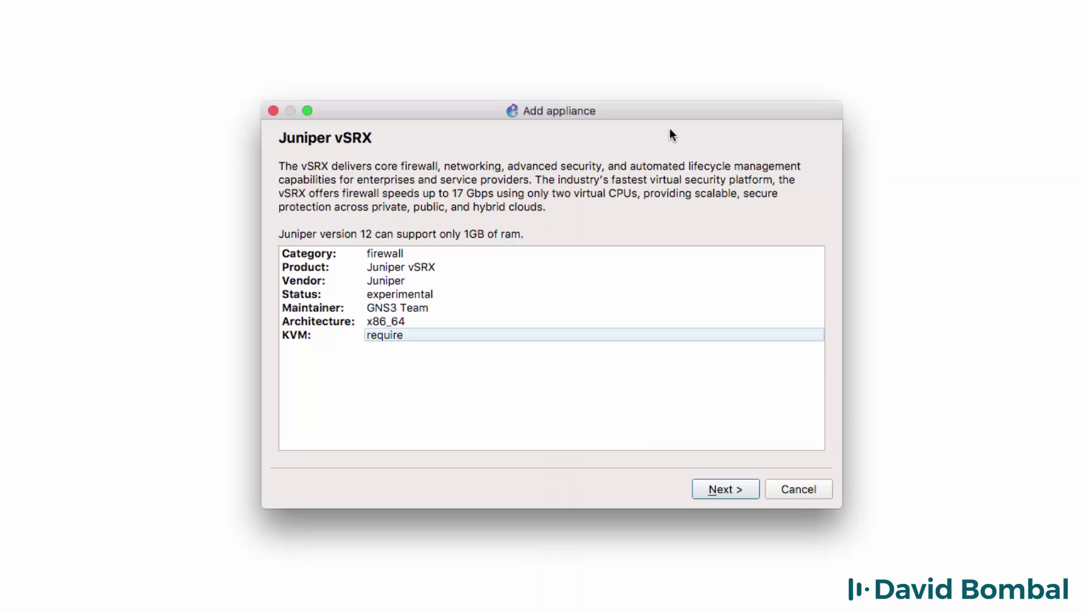
Step: Set the appliance to run on the GNS3 VM and continue past the server requirements check to the required files
click(734, 491)
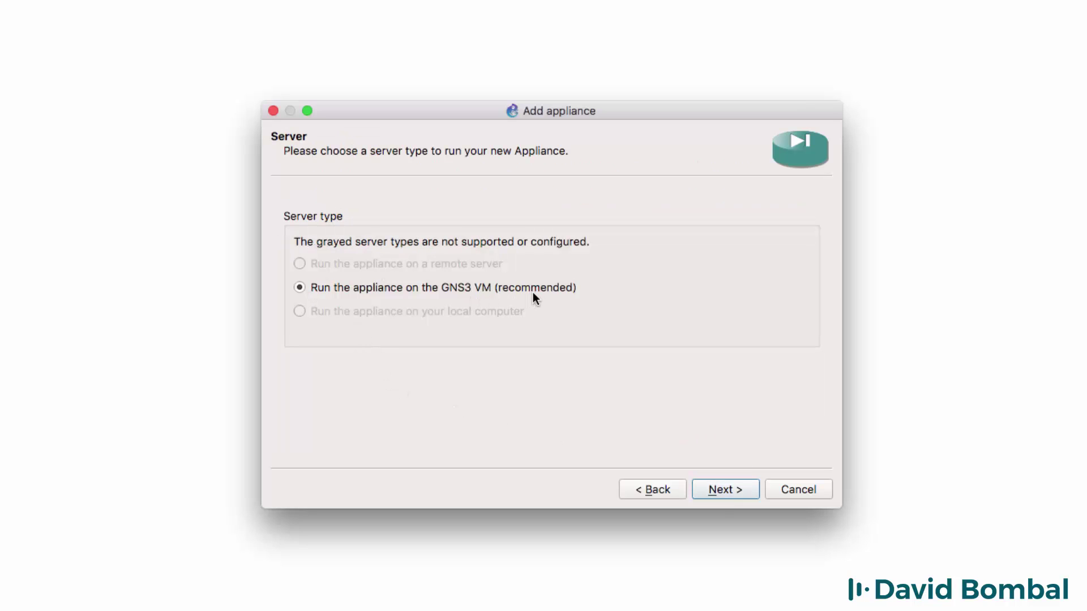
click(733, 490)
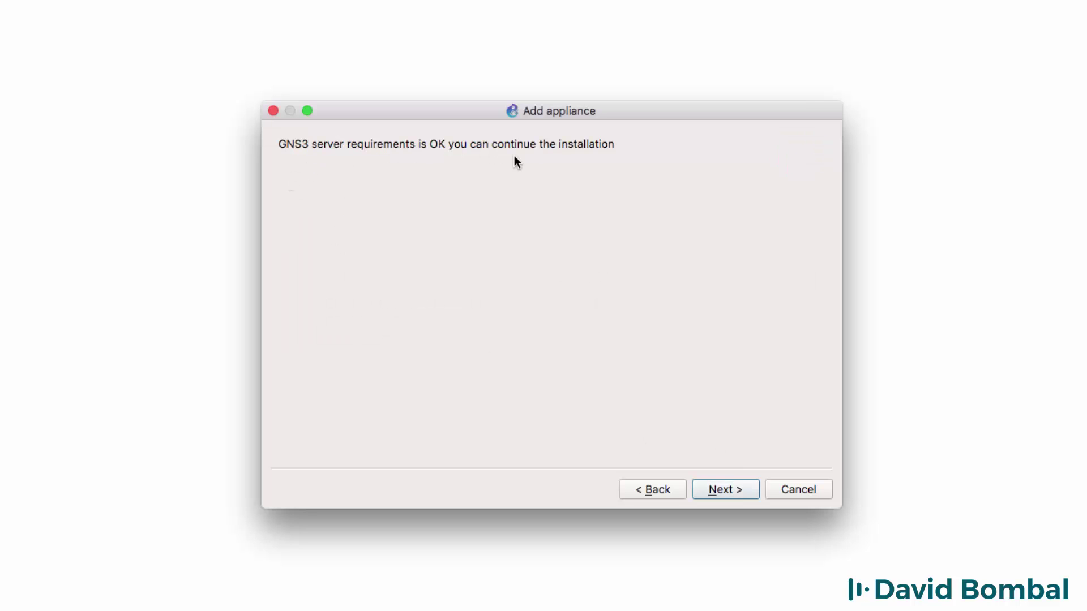
click(705, 481)
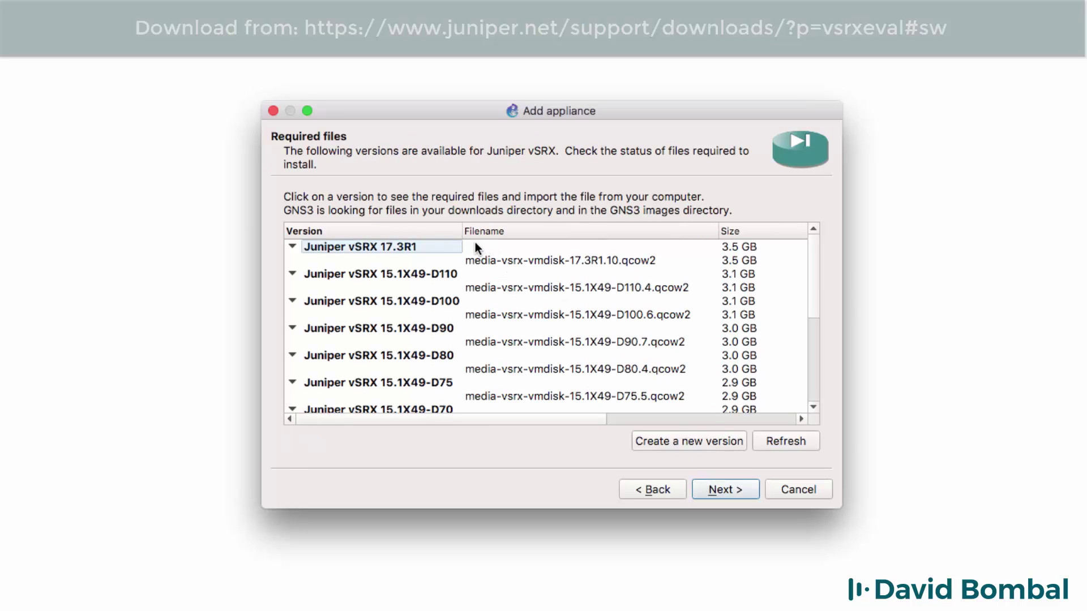
Step: Widen the version column and select junos-vsrx-12.1X47-D20.7-domestic-disk1.vmdk under Juniper vSRX 12.1X47-D20
drag(462, 238, 492, 238)
scroll(596, 308, down, 6)
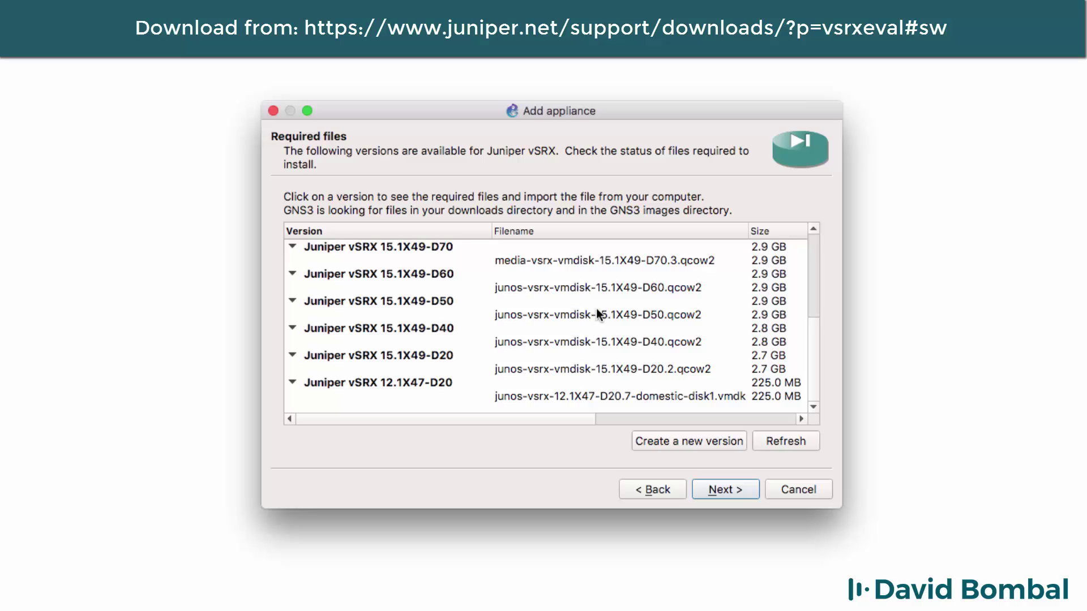
click(570, 396)
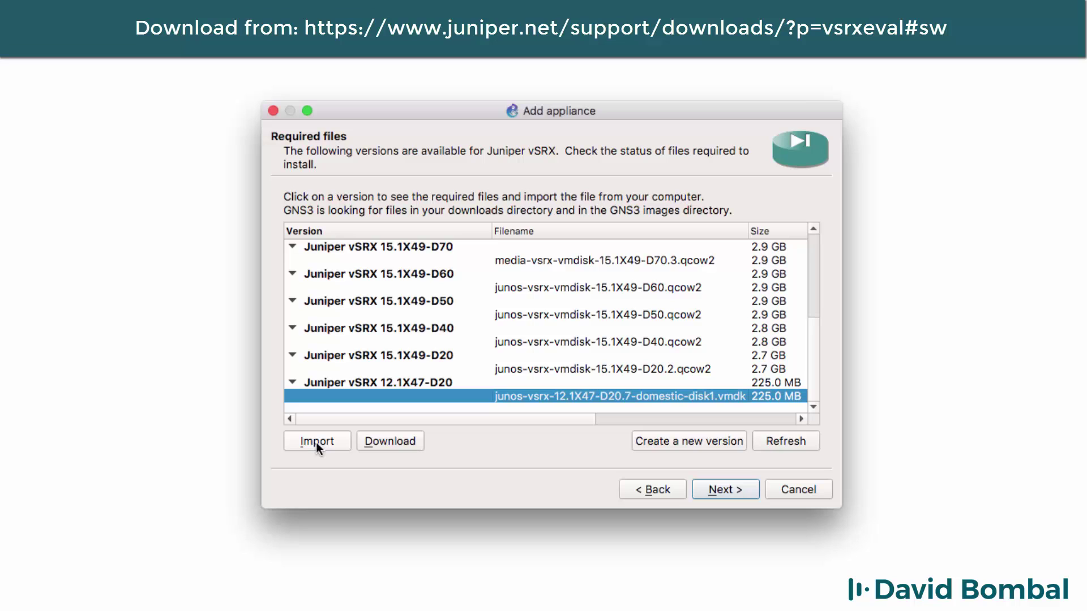
scroll(400, 368, up, 5)
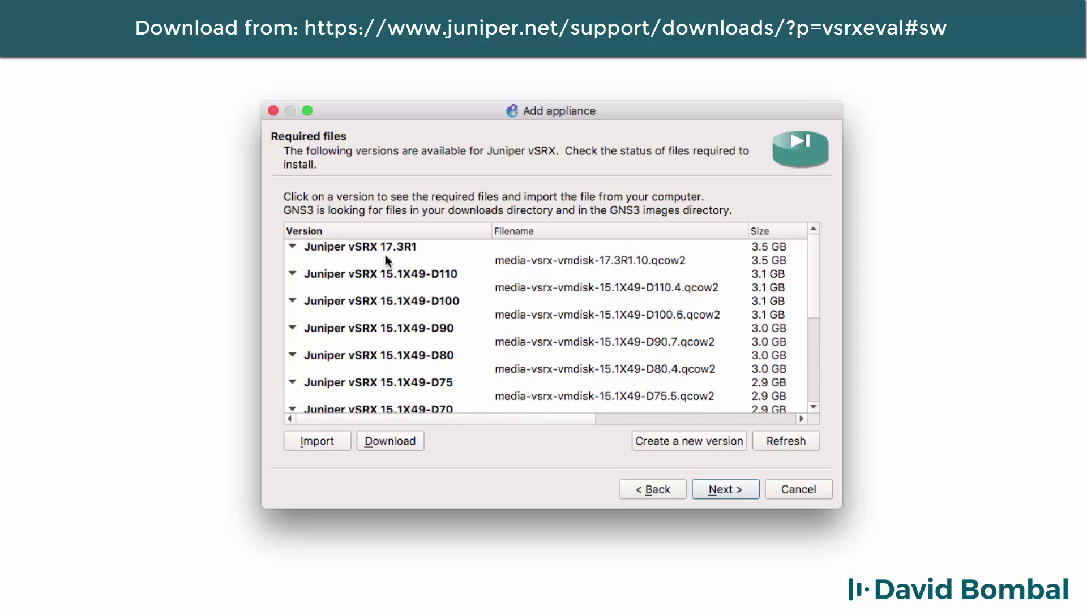
scroll(377, 339, down, 5)
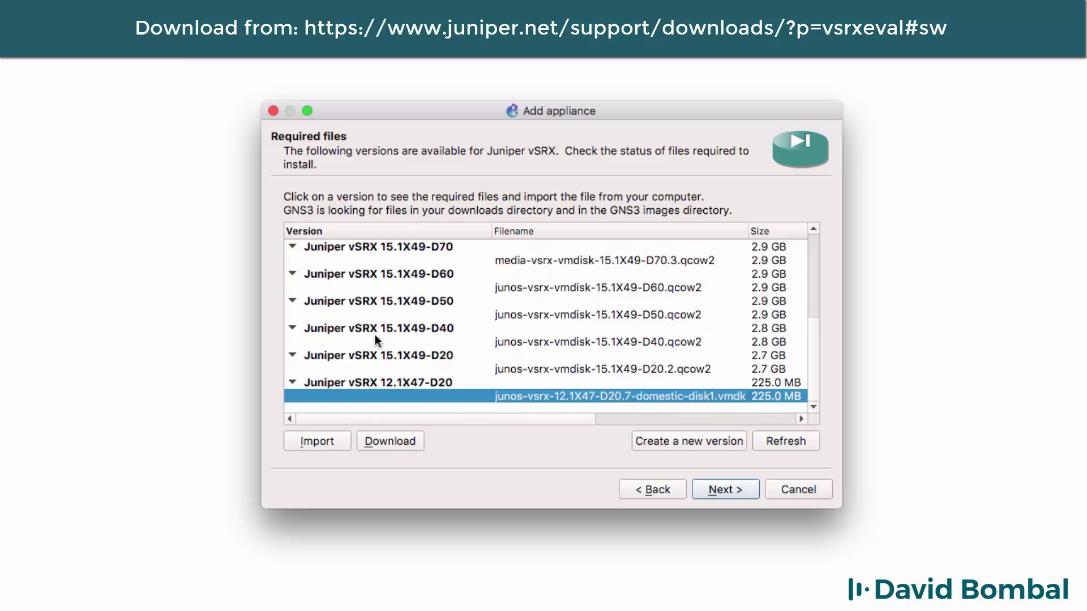
Step: Import junos-vsrx-12.1X47-D20.7-domestic-disk1.vmdk from the GNS3 vSRX Simple Import folder in Downloads
click(318, 442)
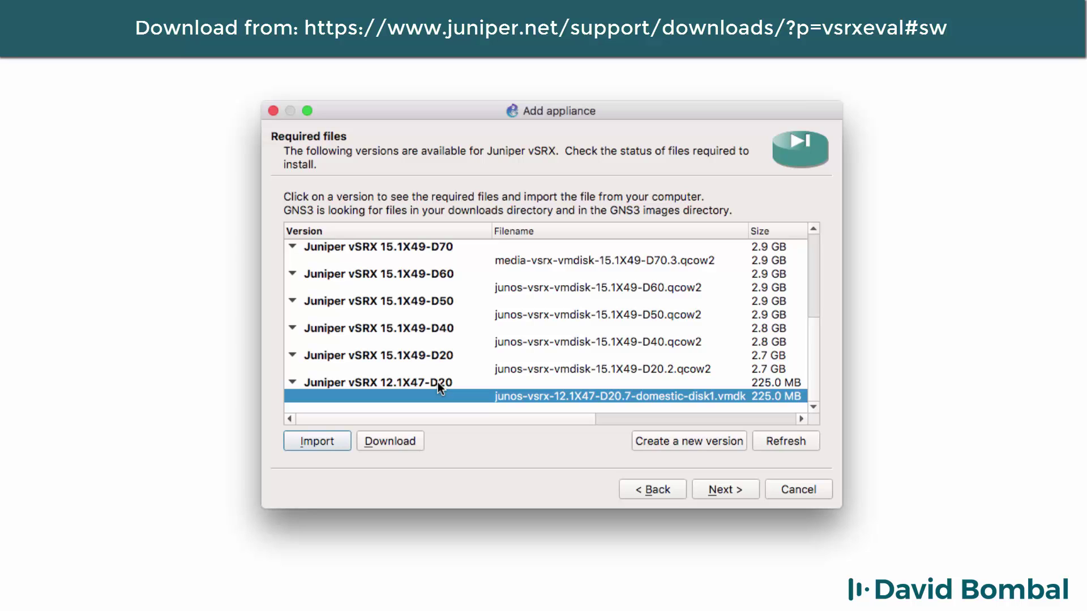
click(326, 441)
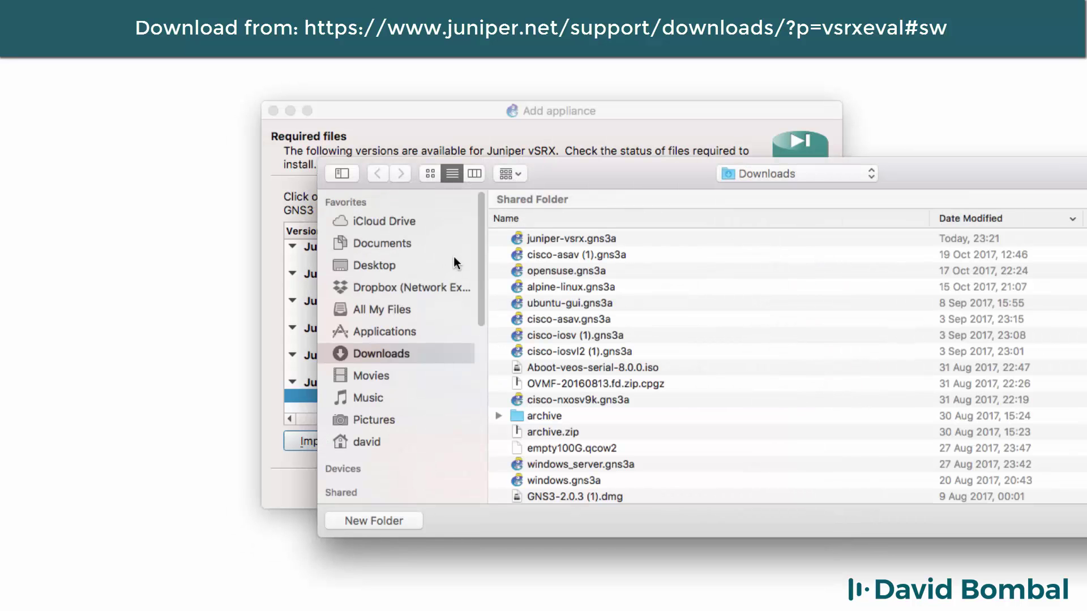
scroll(437, 320, down, 5)
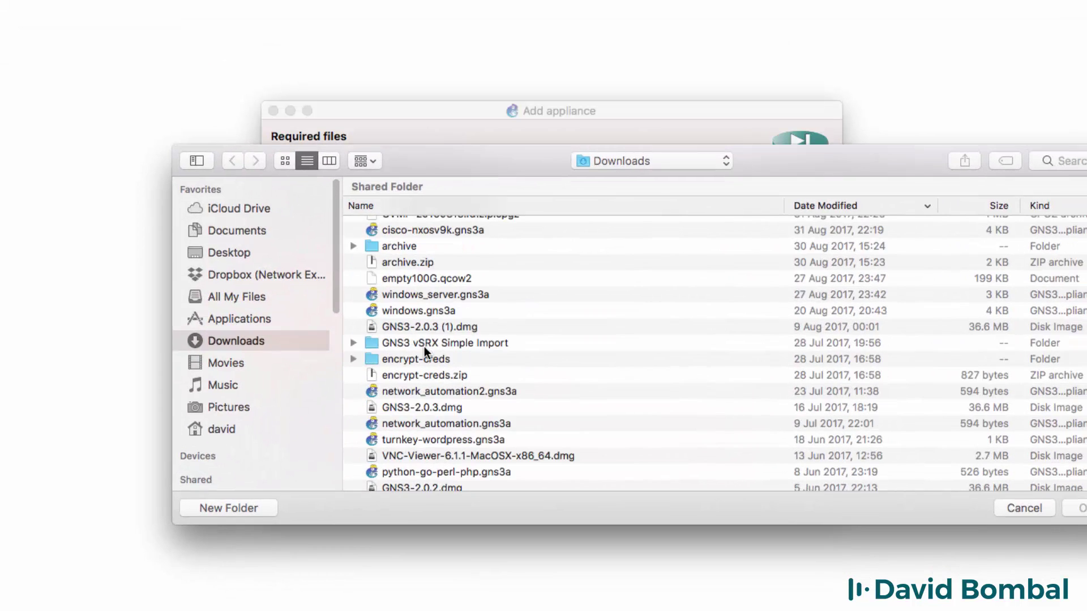
double_click(424, 347)
click(451, 272)
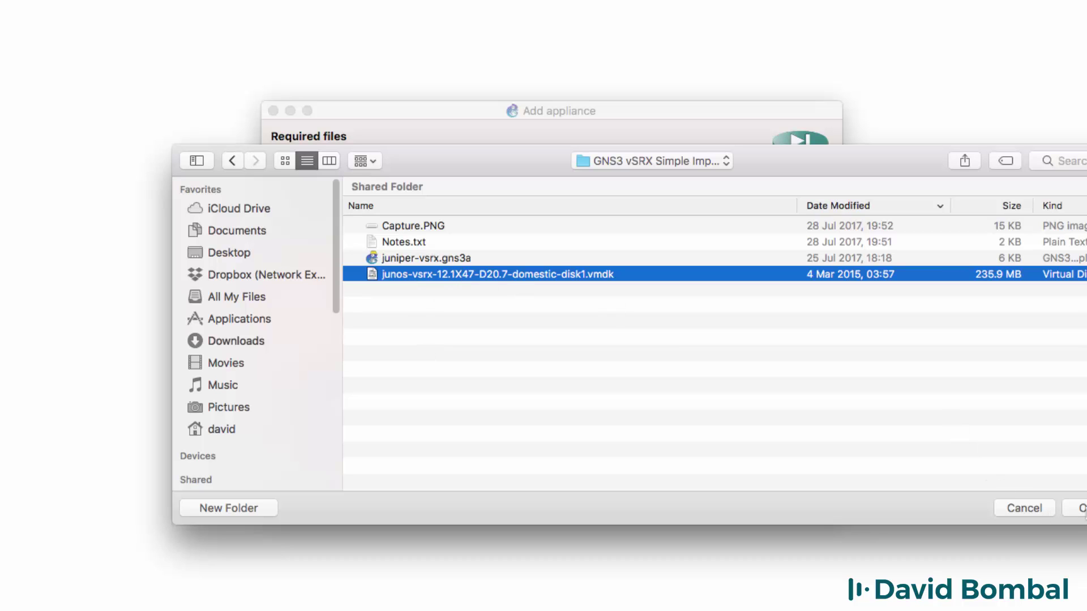
key(Return)
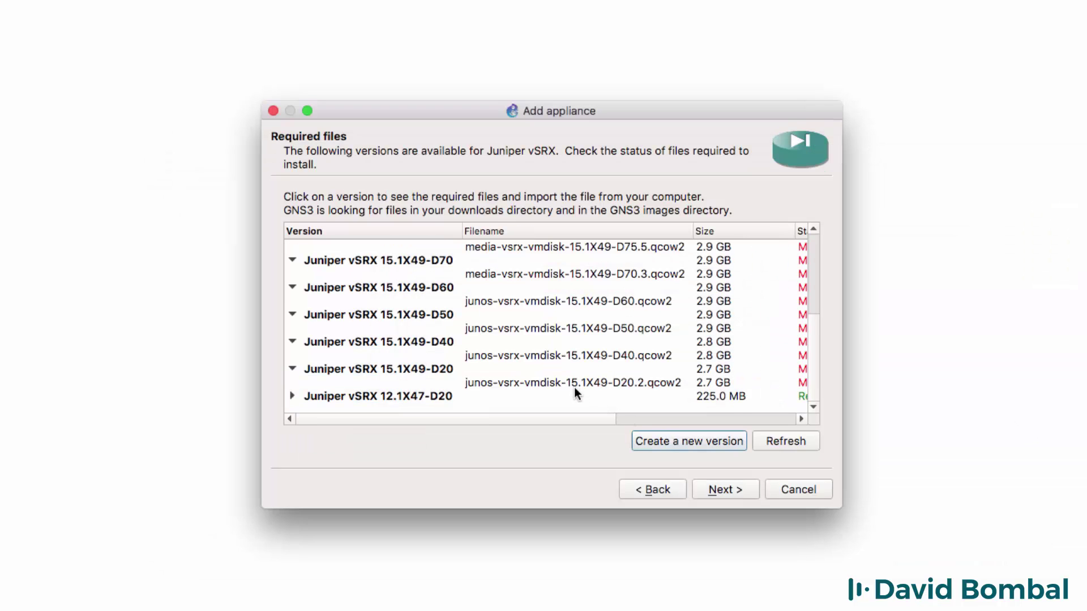
Step: Expand Juniper vSRX 12.1X47-D20, check the status of its disk image, and select that version for installation
click(292, 395)
scroll(504, 379, down, 1)
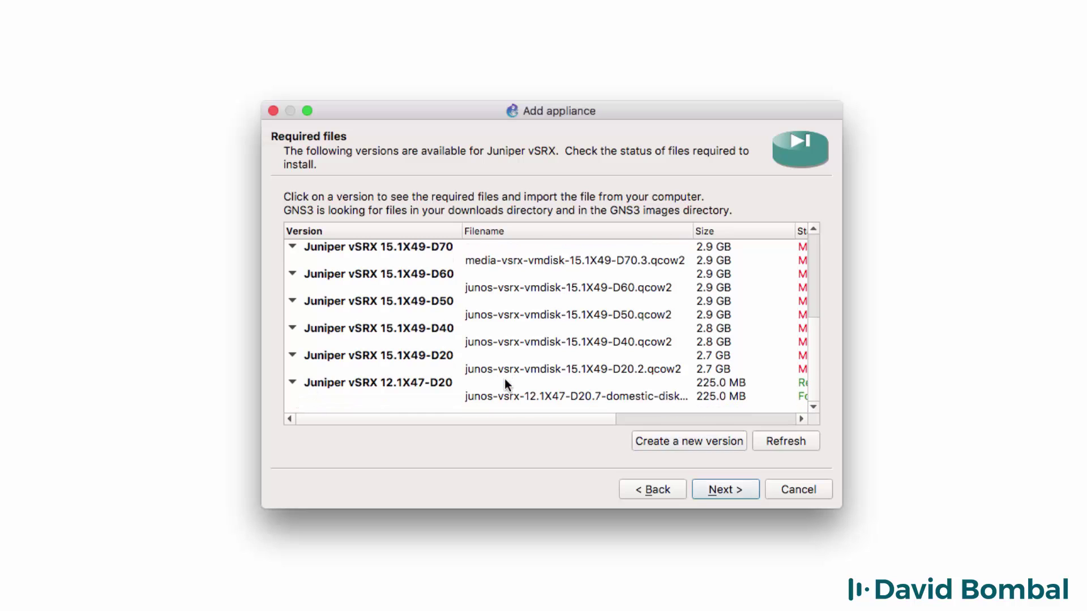
click(686, 419)
click(632, 398)
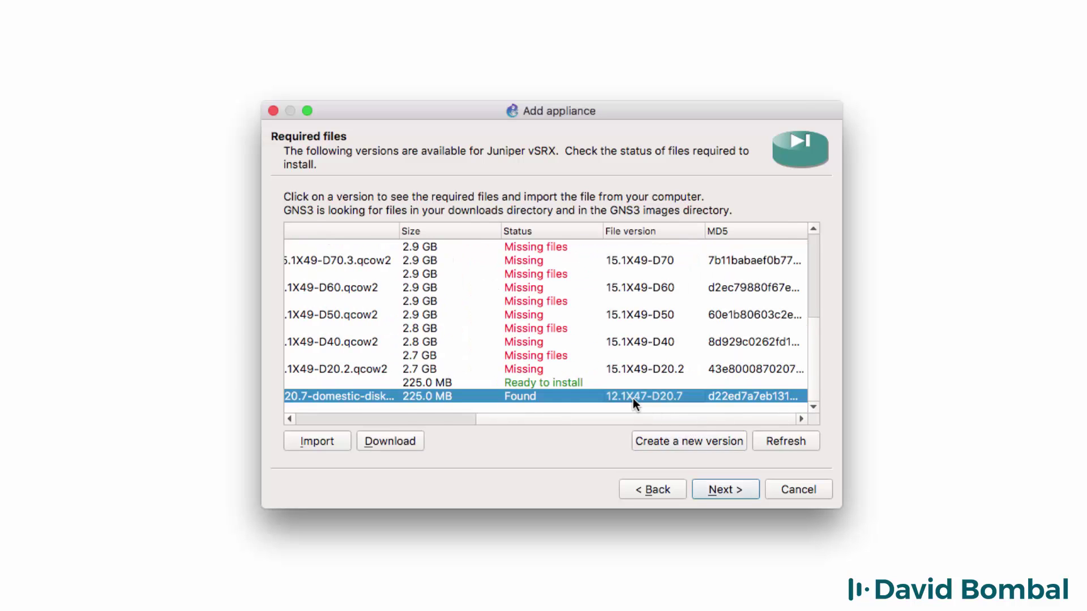
click(543, 382)
drag(503, 422, 304, 423)
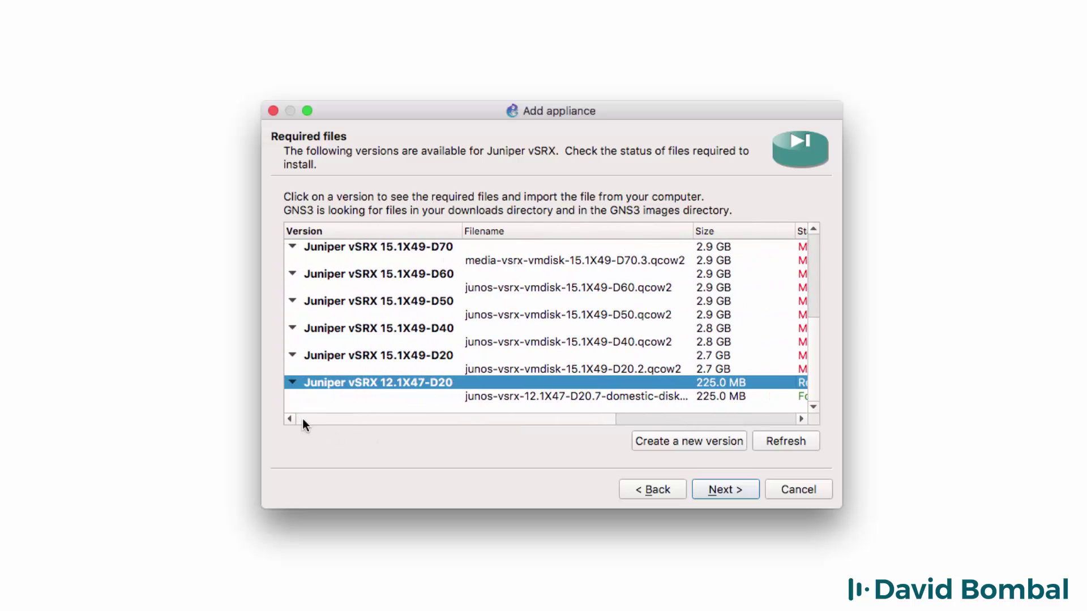
Step: Install vSRX version 12.1X47-D20 using the Qemu binary /usr/bin/qemu-system-x86_64 (v2.5.0) and accept the summarized settings
click(733, 492)
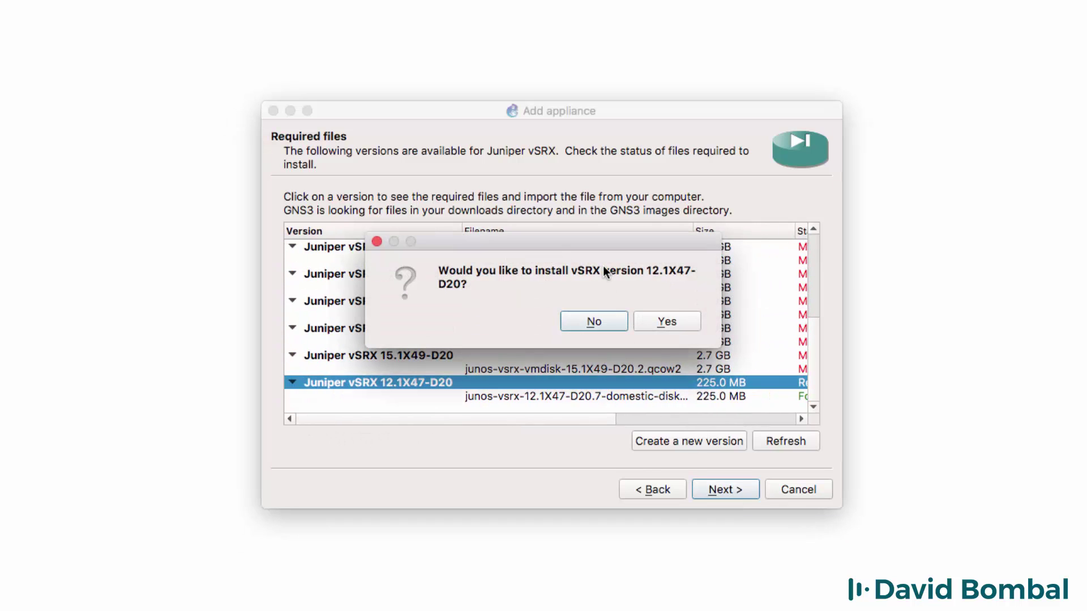
click(665, 323)
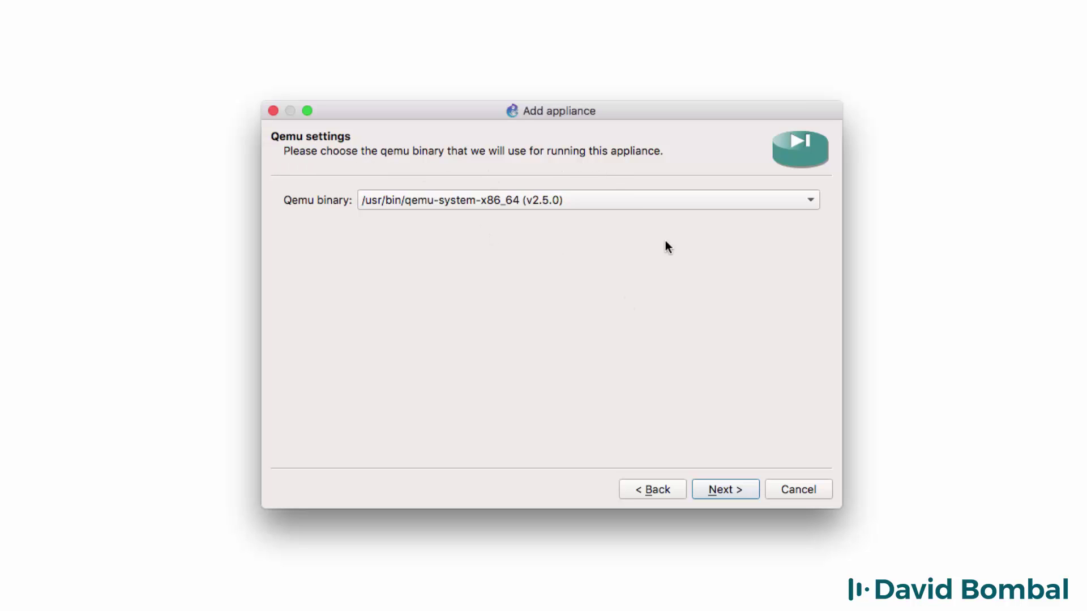
click(728, 493)
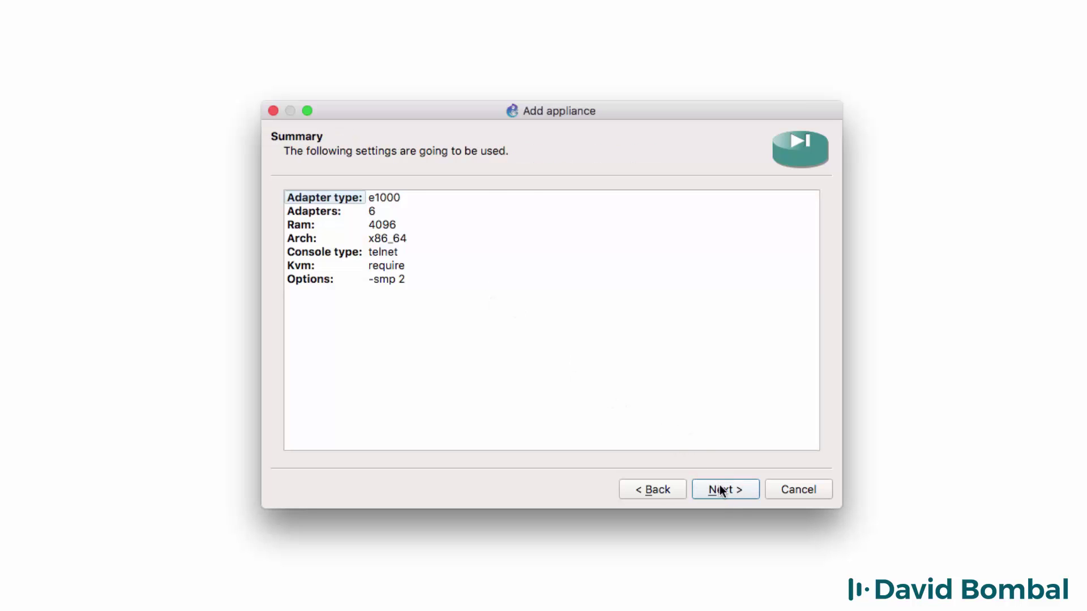
click(721, 490)
click(719, 488)
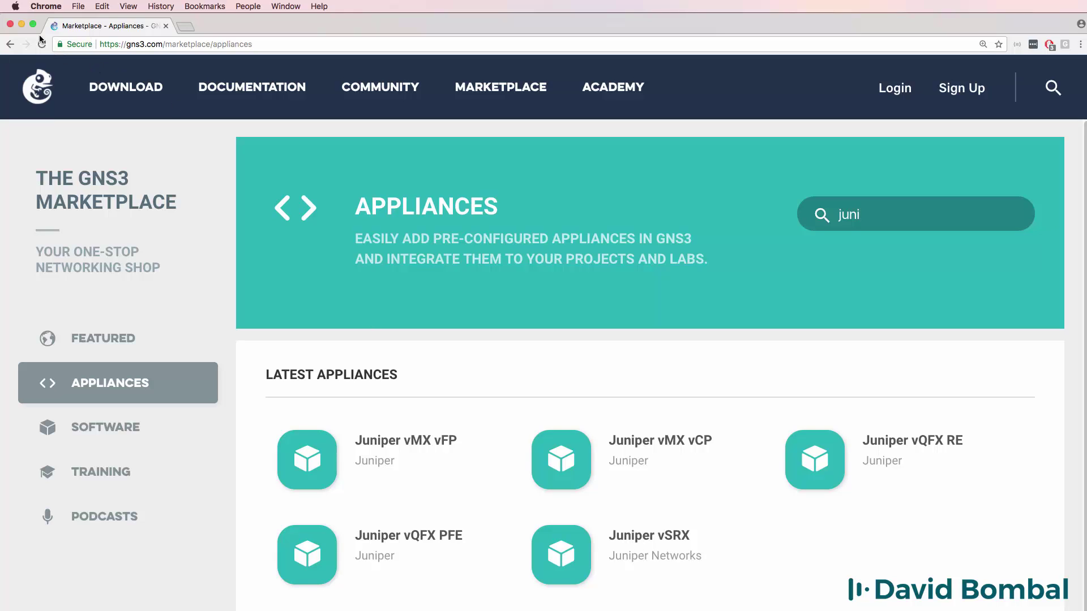
Step: Switch to VMware Fusion and choose junos-vsrx-12.1X47-D10.4-domestic.ova as the existing virtual machine to import
click(21, 25)
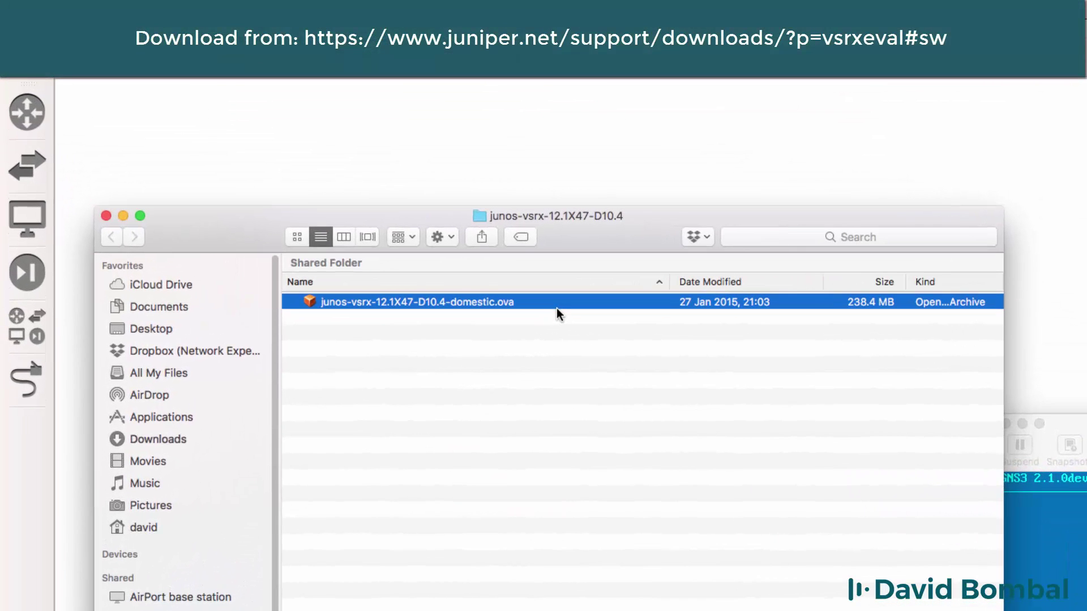
key(super+Tab)
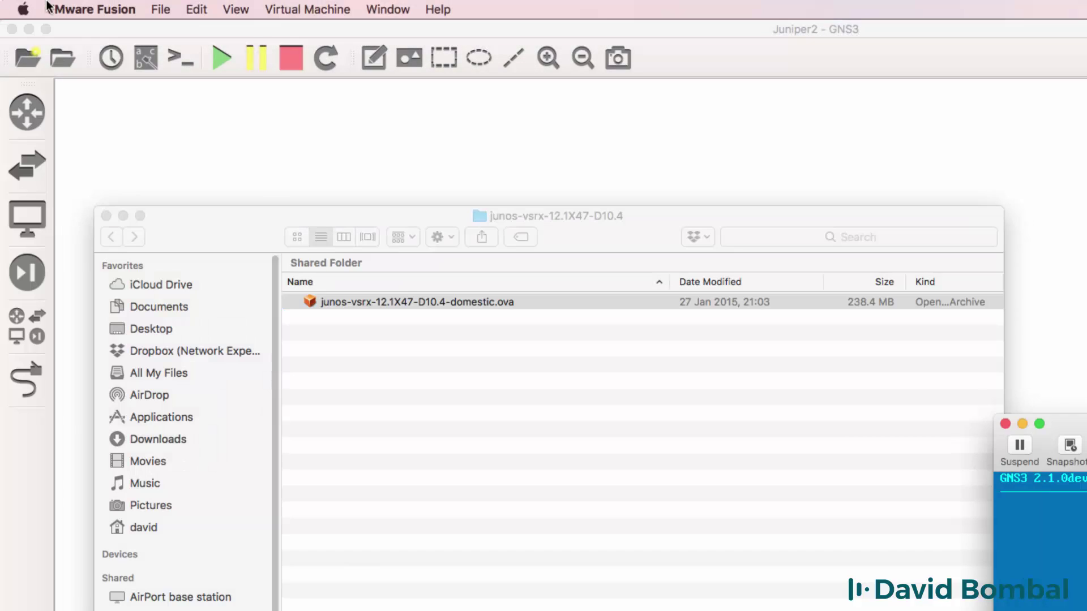
click(162, 11)
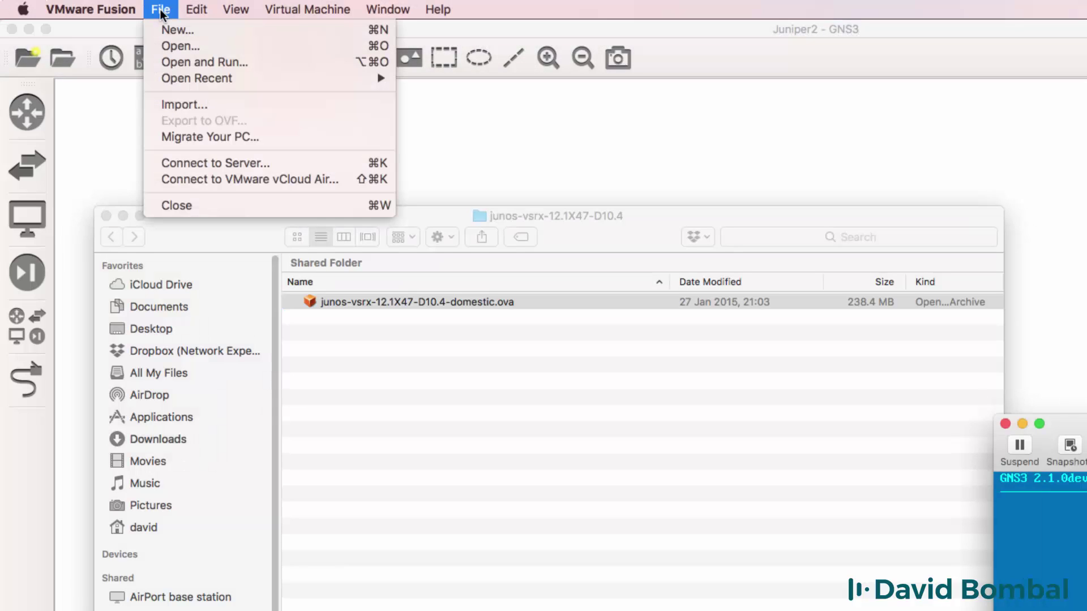
click(192, 104)
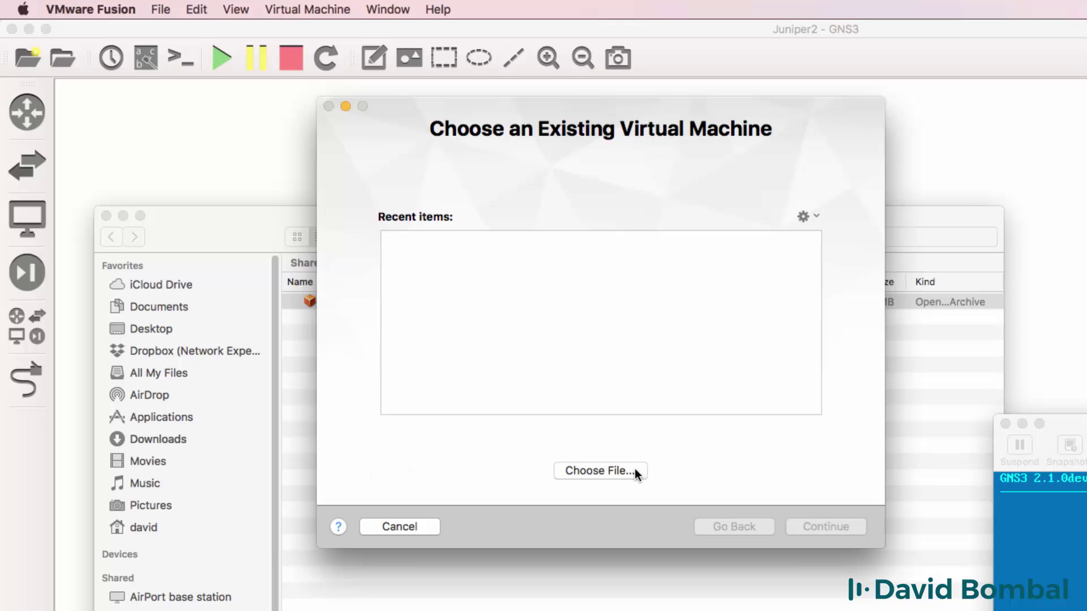
click(120, 216)
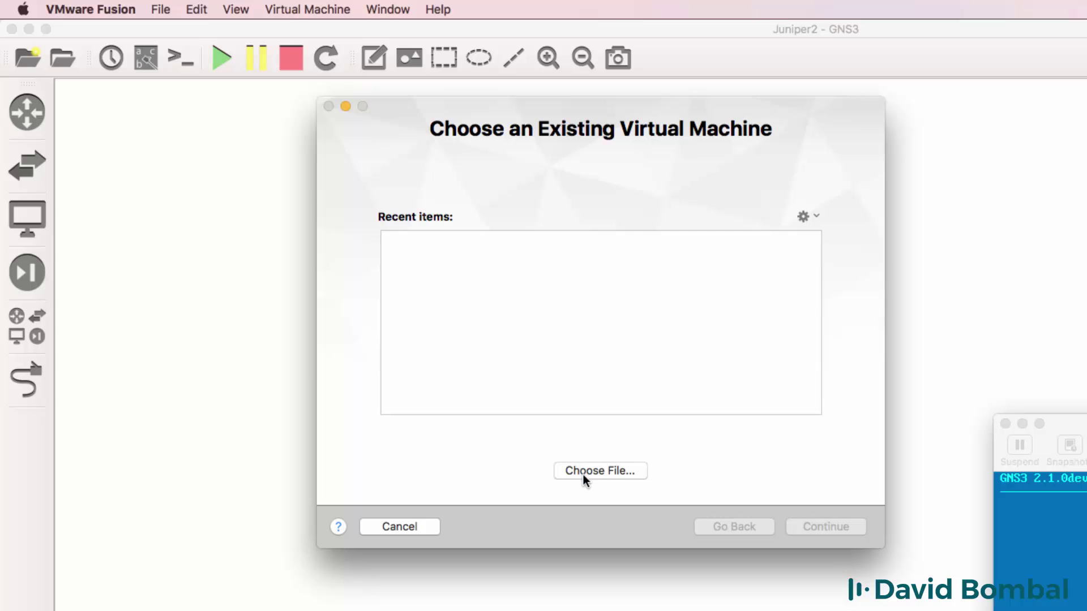
click(582, 472)
click(524, 196)
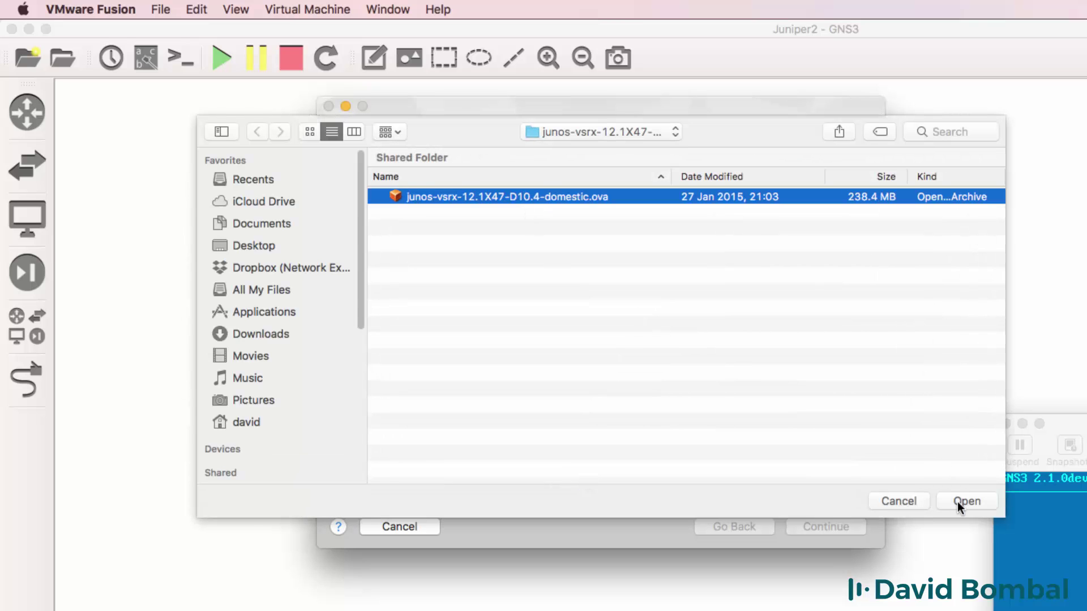
click(957, 501)
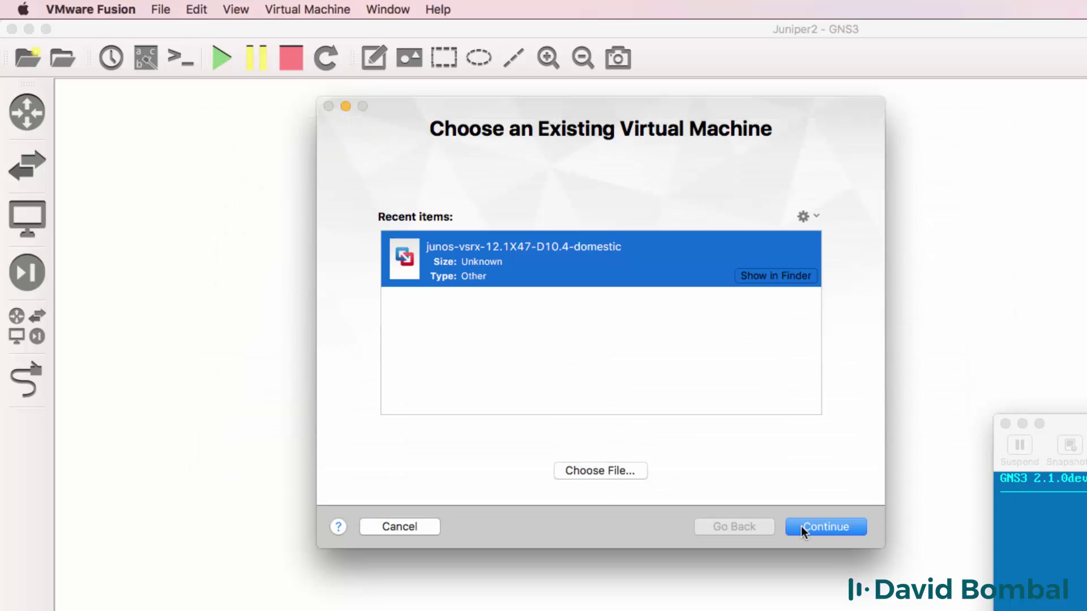
Step: Import the virtual machine into the Virtual Machines folder as junos-vsrx-12.1X47-D10.4-domestic, accepting the Juniper license agreement, and run it
click(810, 528)
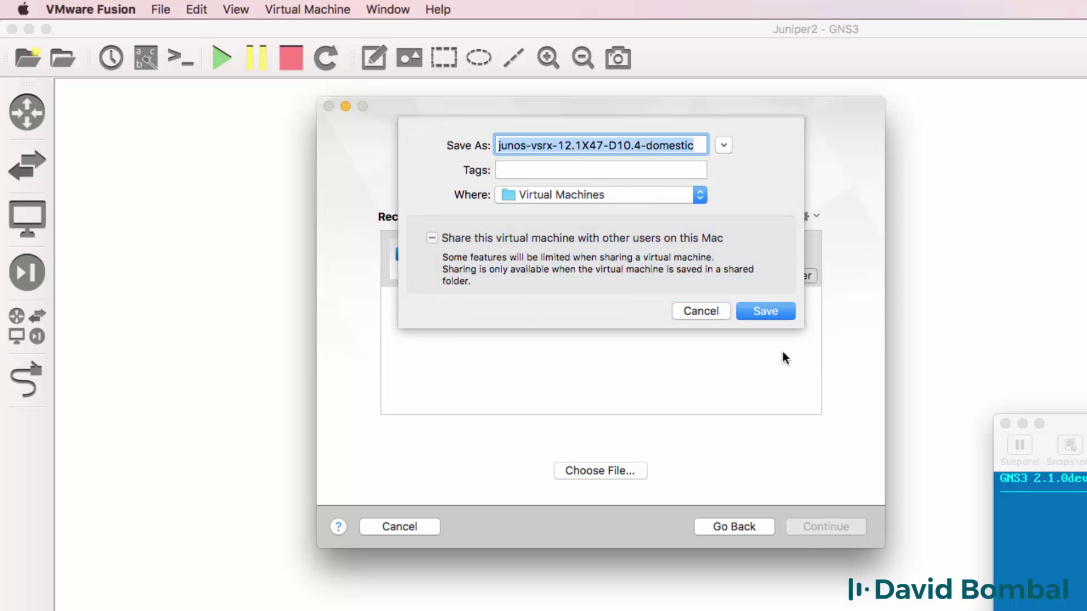
click(765, 312)
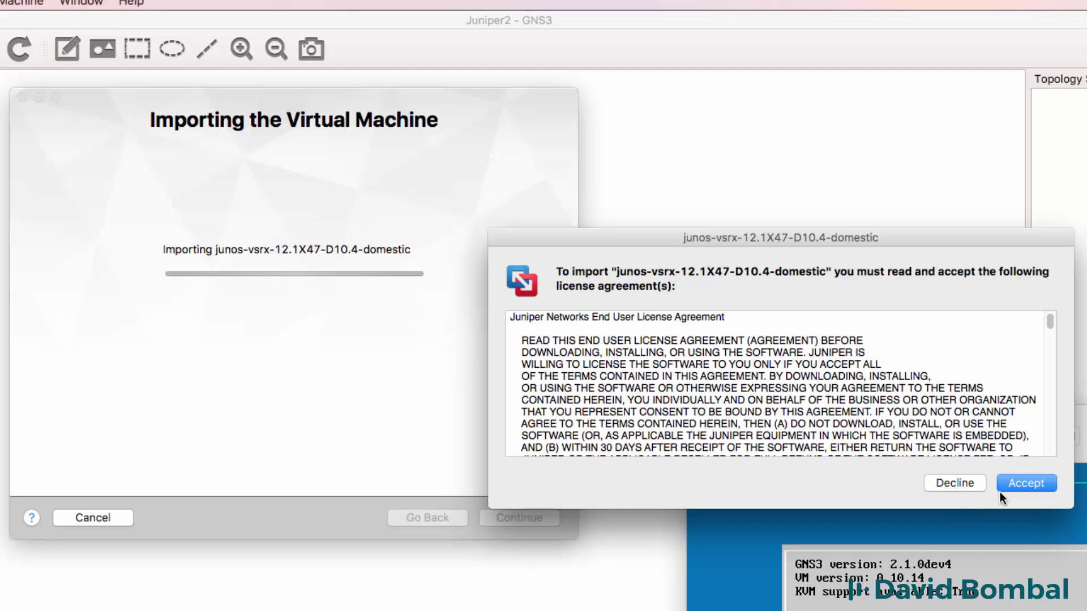
click(1018, 483)
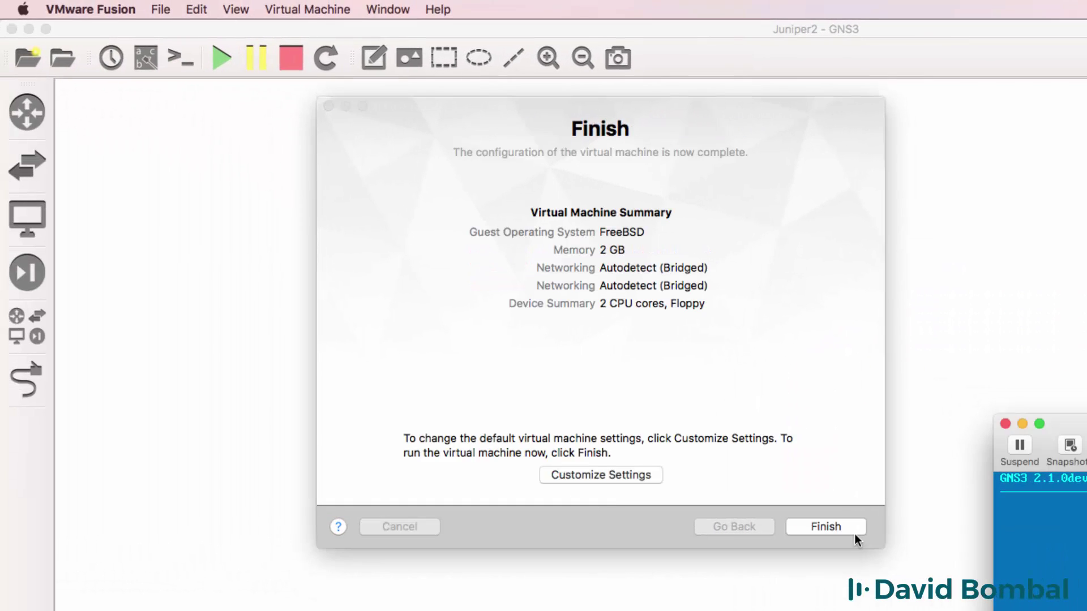
click(845, 523)
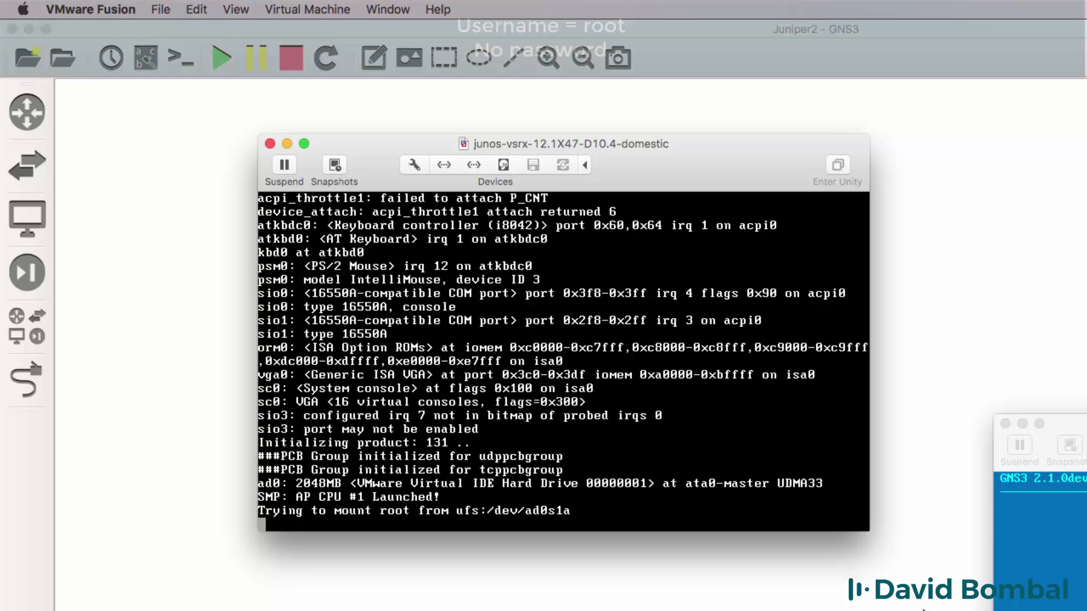
Step: Log in to the booted vSRX console with the username root and no password
click(849, 530)
text(root)
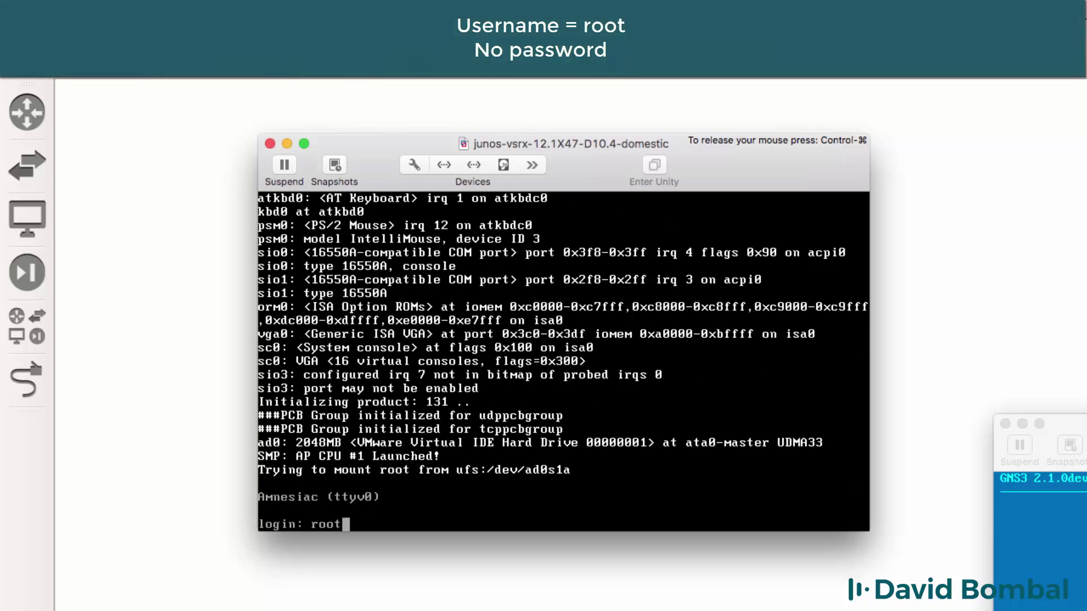
key(Return)
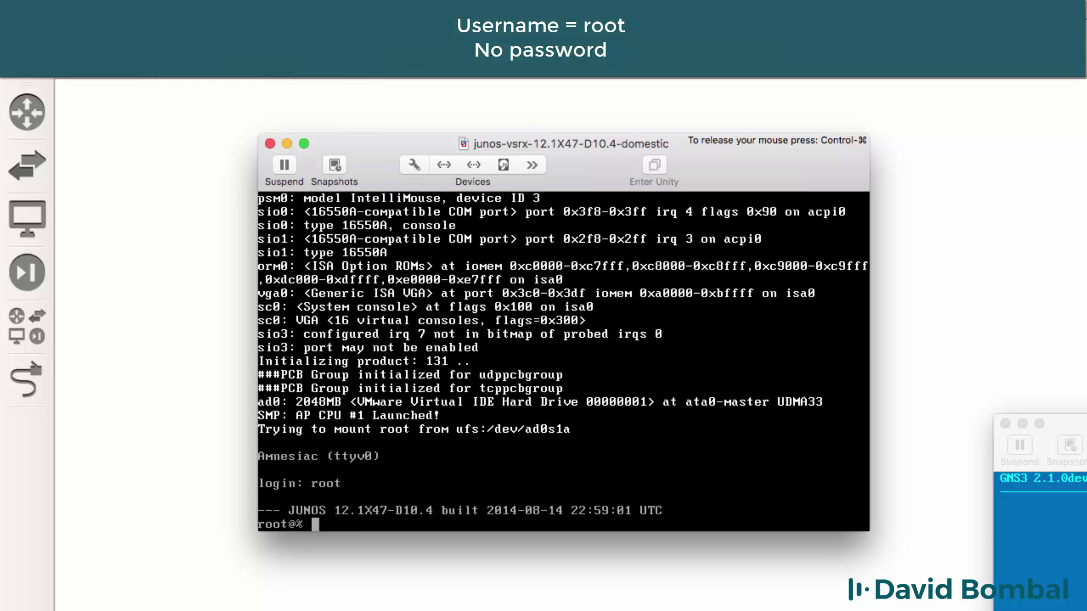
Step: List the files in the root user's current directory with ls and print its path with pwd
text(ls)
key(Return)
text(pwd)
key(Return)
Step: Change to the / directory and list its contents with ls and in long format with ls -l
text(cd /)
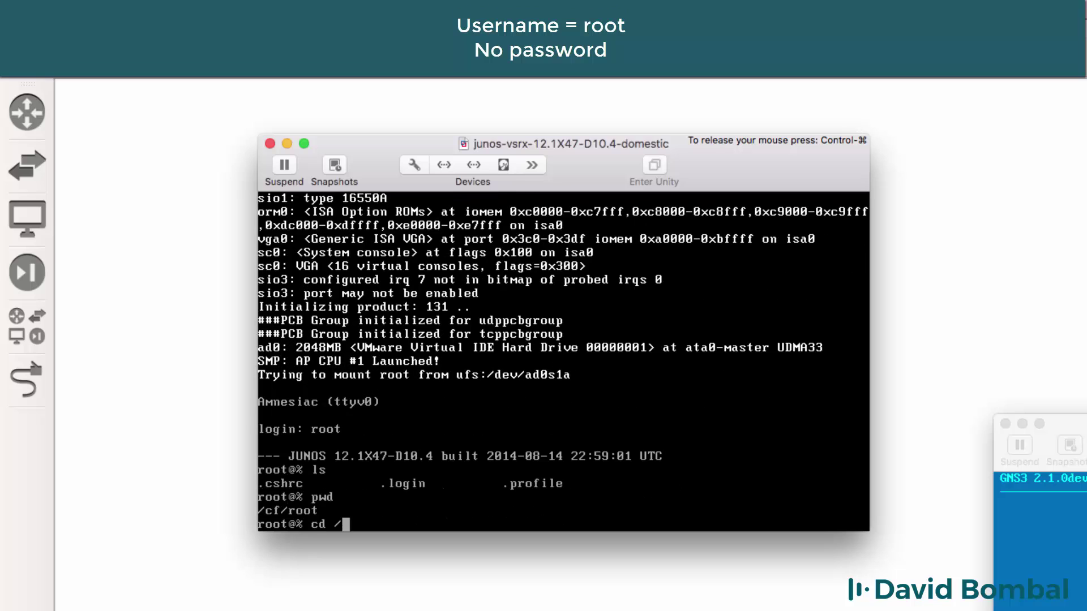
key(Return)
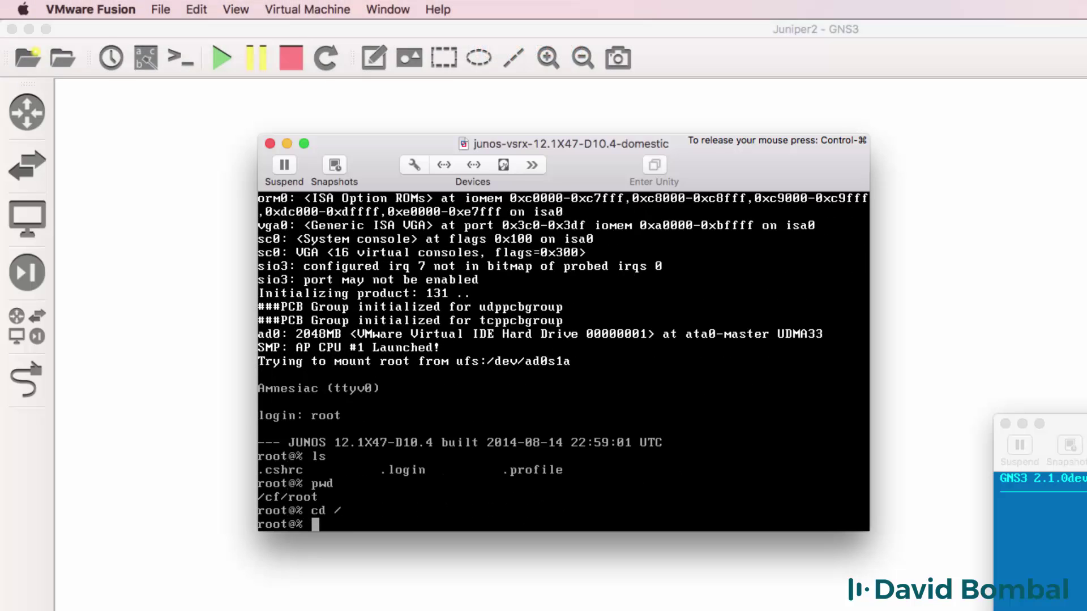
text(ls)
key(Return)
text(ls )
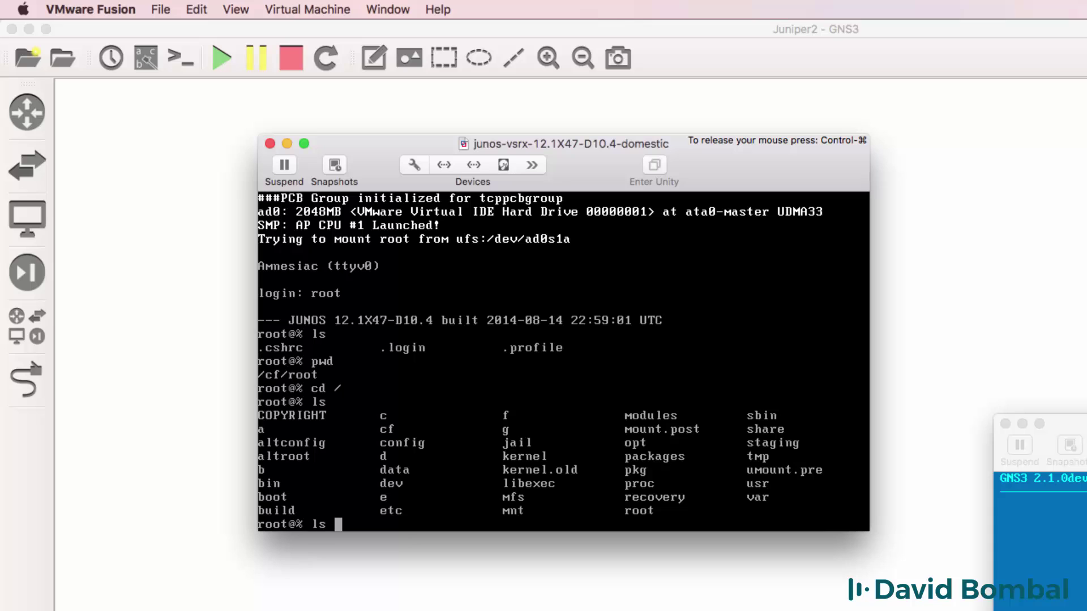
text(-l)
key(Return)
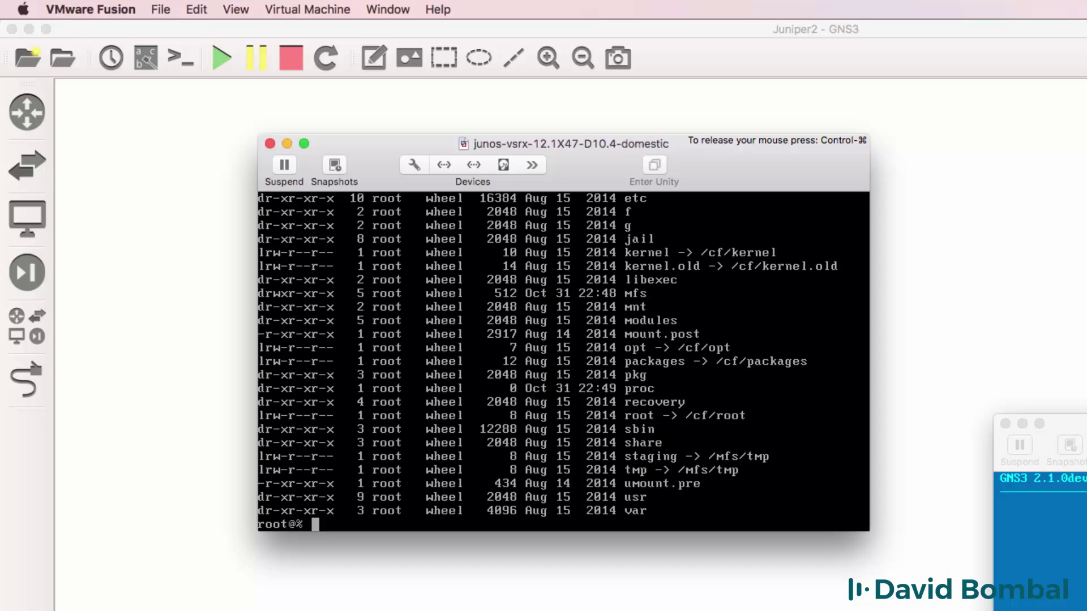
Step: Start the Junos cli and page through the complete output of show configuration
text(cli)
key(Return)
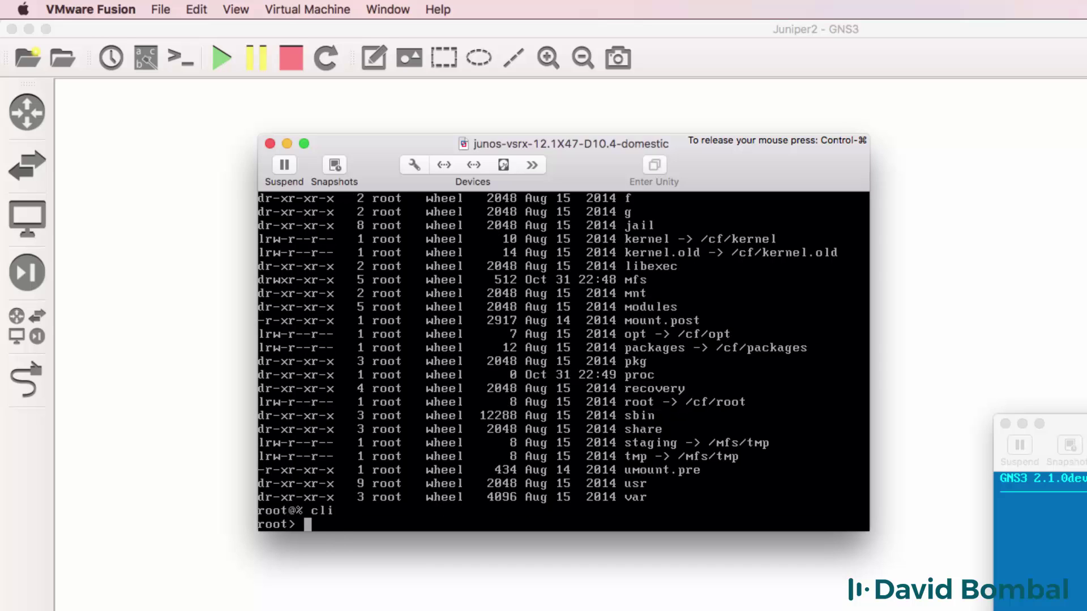
text(show configuration)
key(Return)
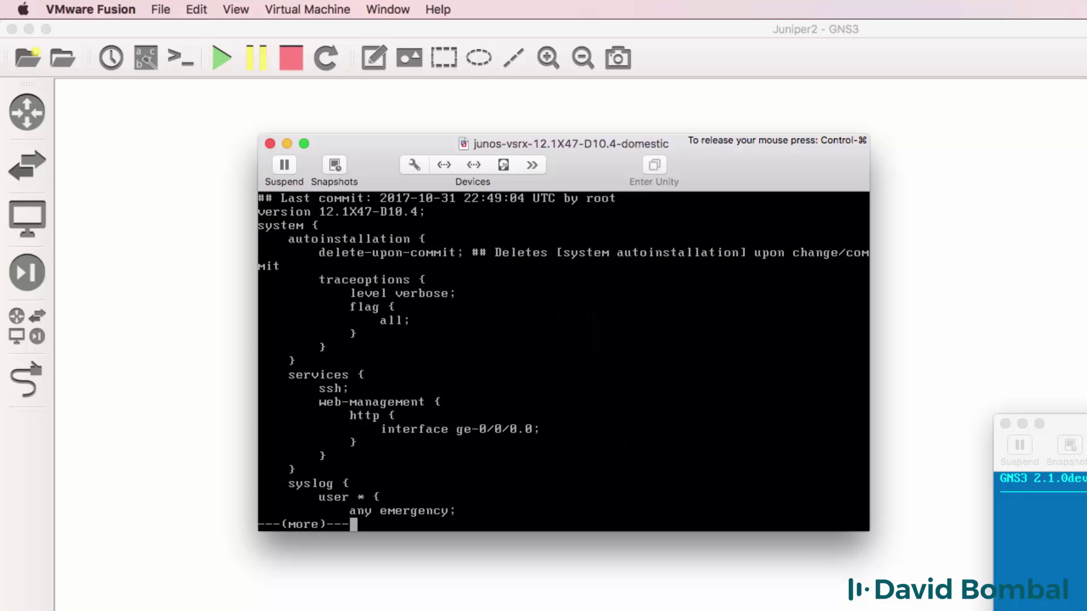
key(space)
key(space)
key(space)
key(space)
key(space)
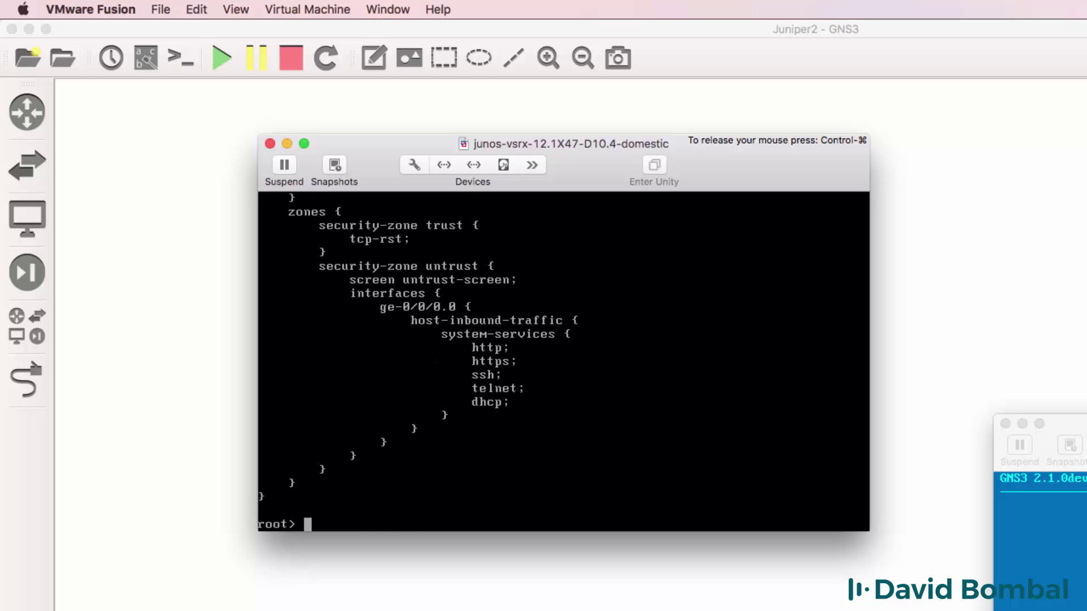
Step: Release the console and shut down the junos-vsrx-12.1X47-D10.4-domestic virtual machine in VMware Fusion, confirming the shutdown
key(super+alt+2)
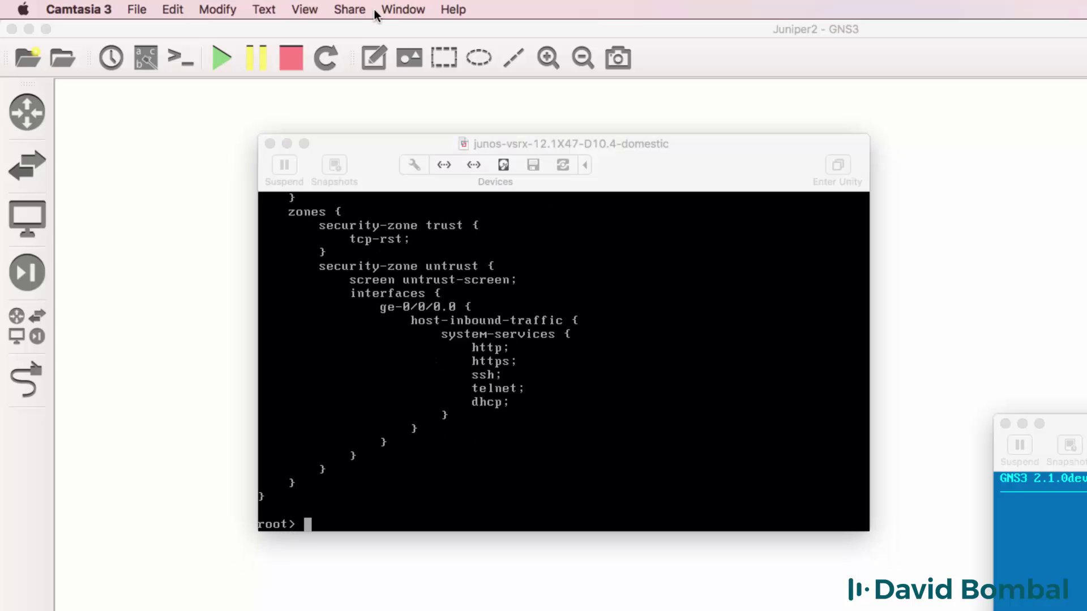
key(super+Tab)
click(308, 9)
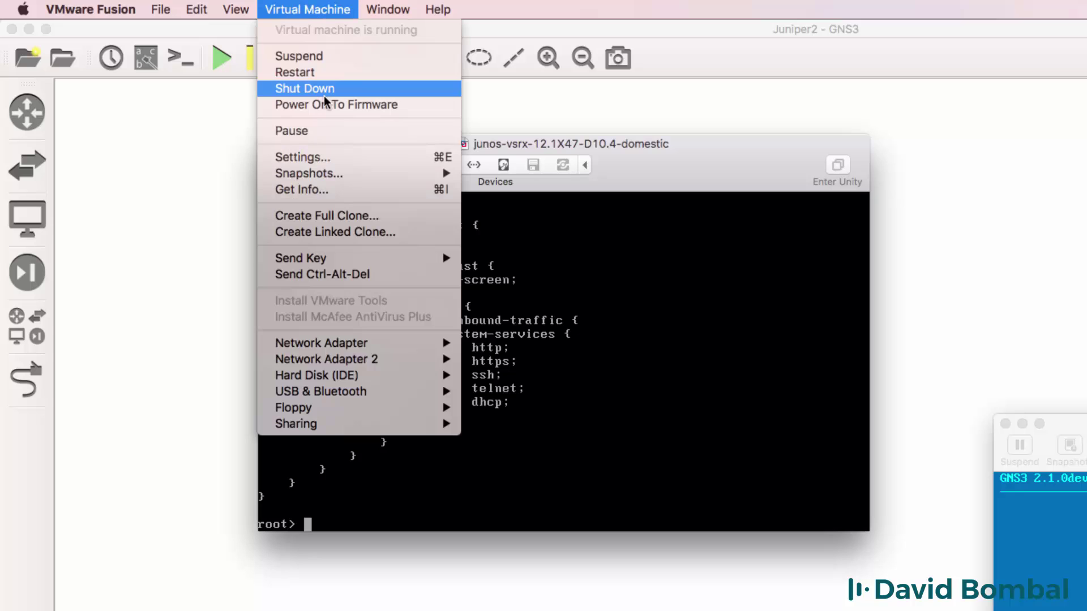
click(323, 94)
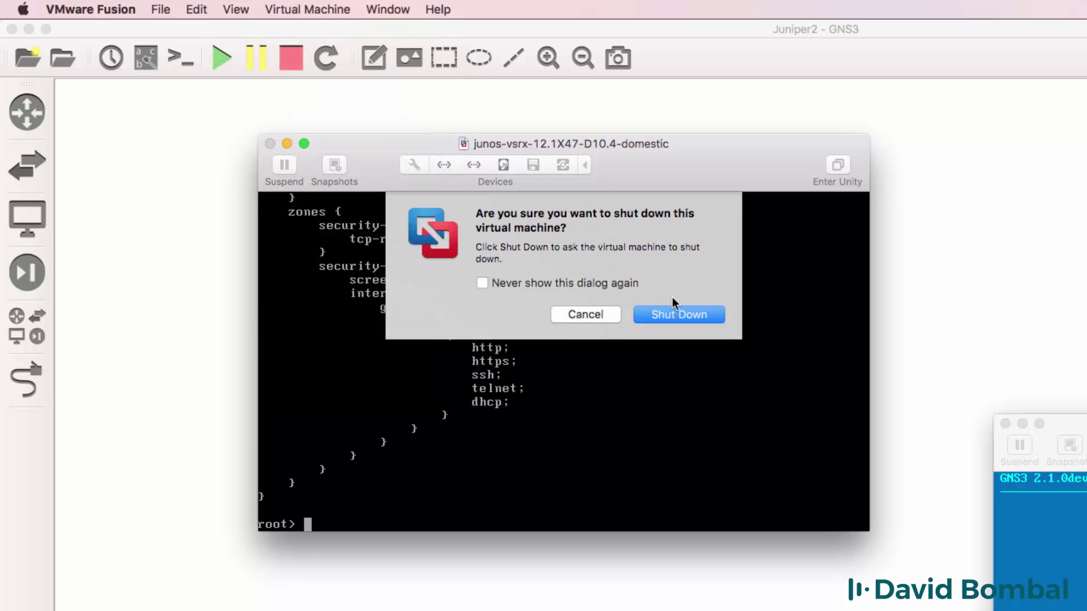
click(687, 316)
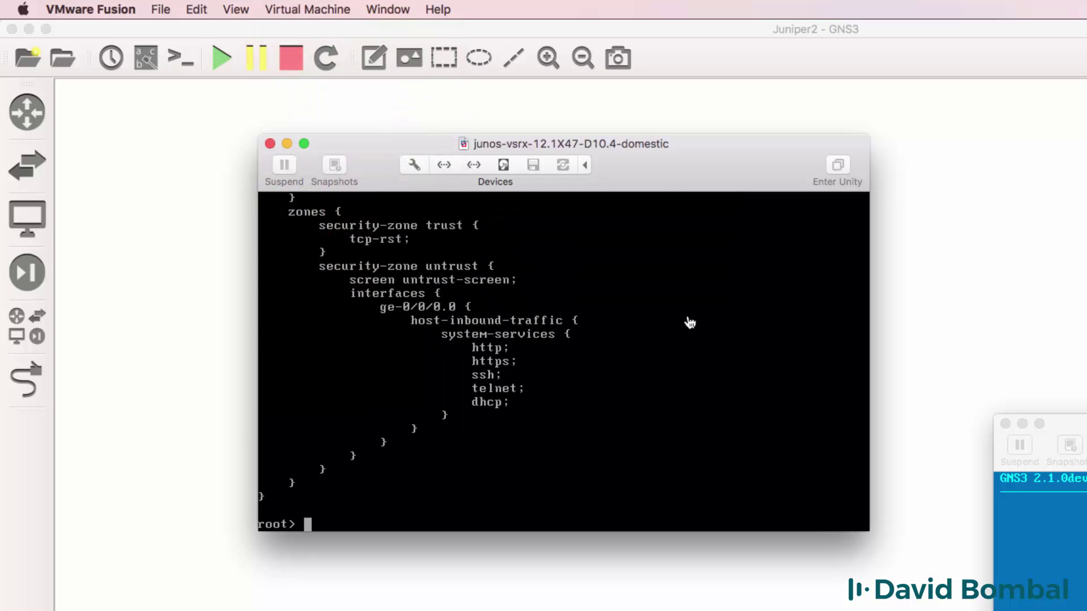
Step: Switch to GNS3 and create a VMware VM template on the local computer from junos-vsrx-12.1X47-D10.4-domestic, without linked base VM
key(super+Tab)
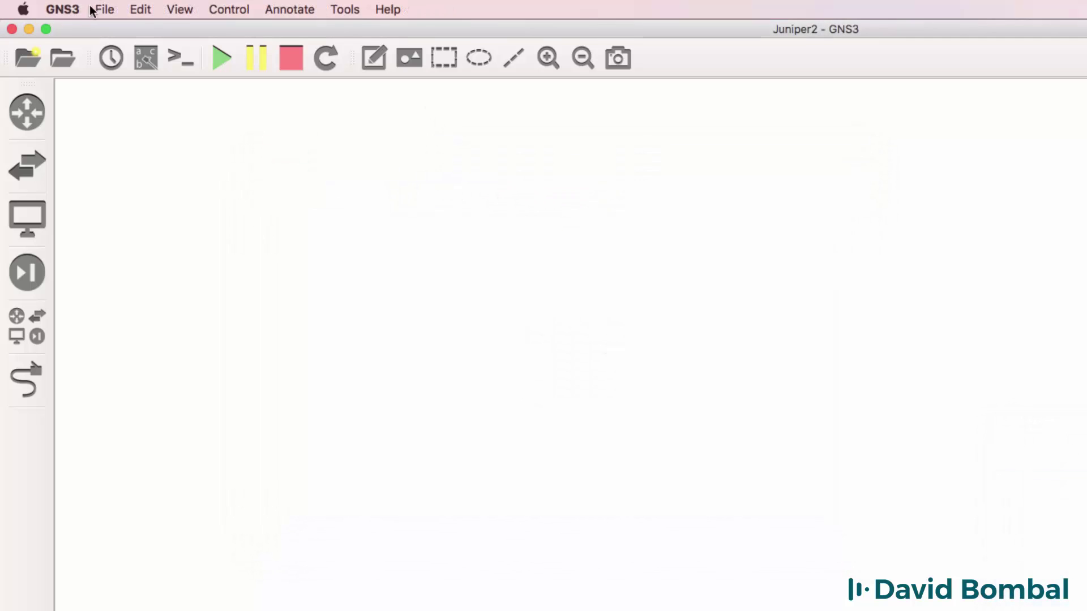
click(79, 10)
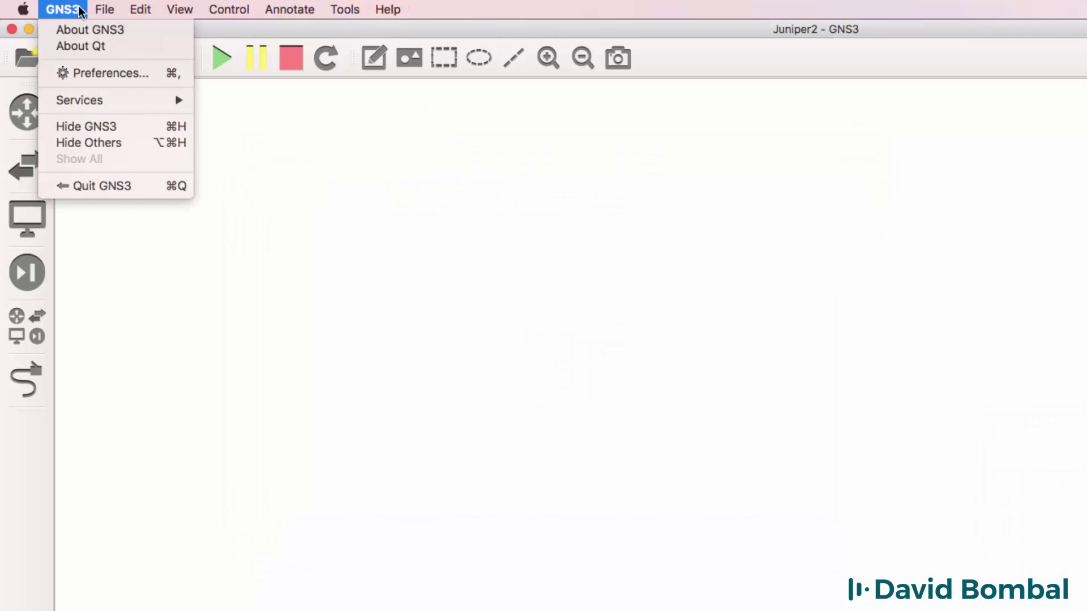
click(111, 73)
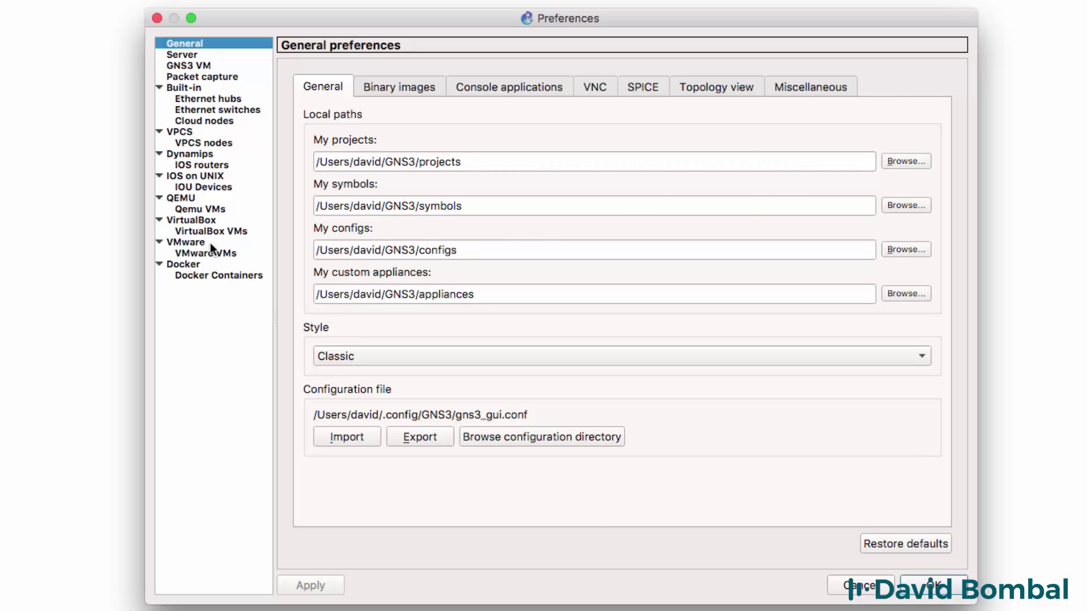
click(227, 254)
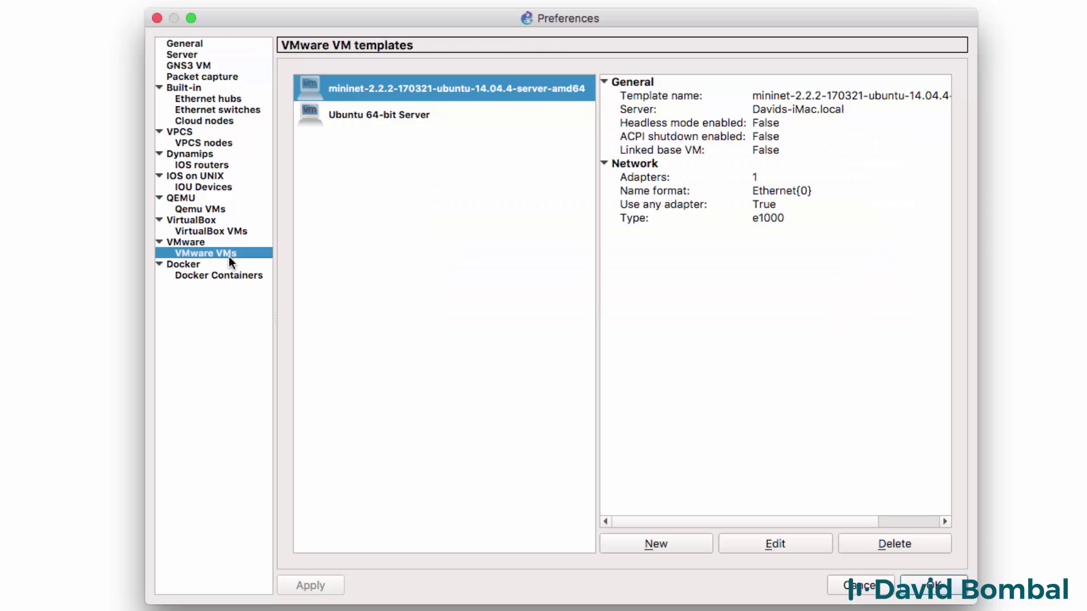
click(681, 538)
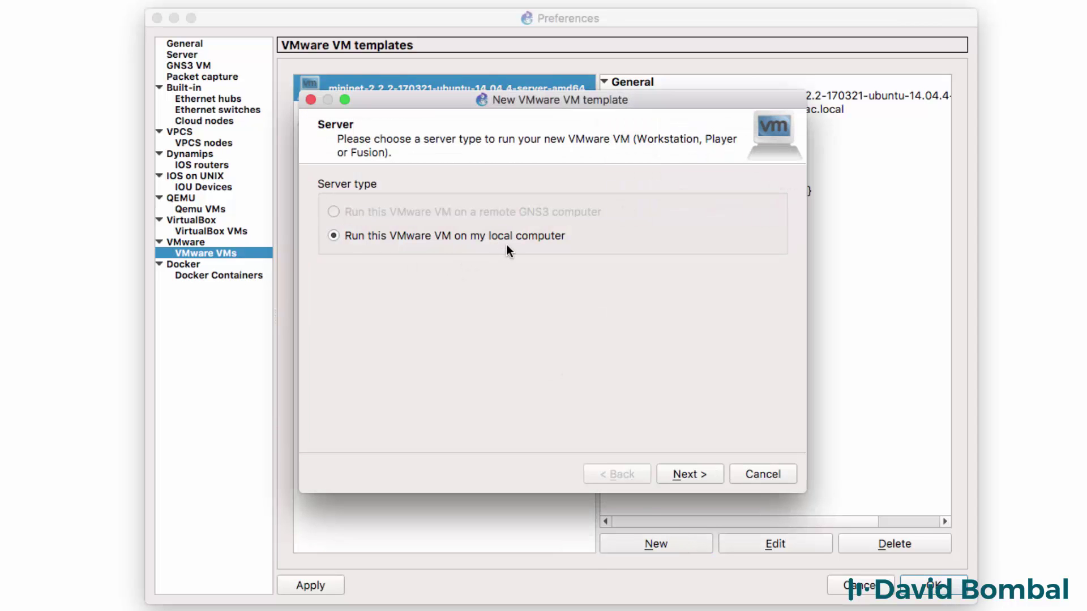
click(683, 481)
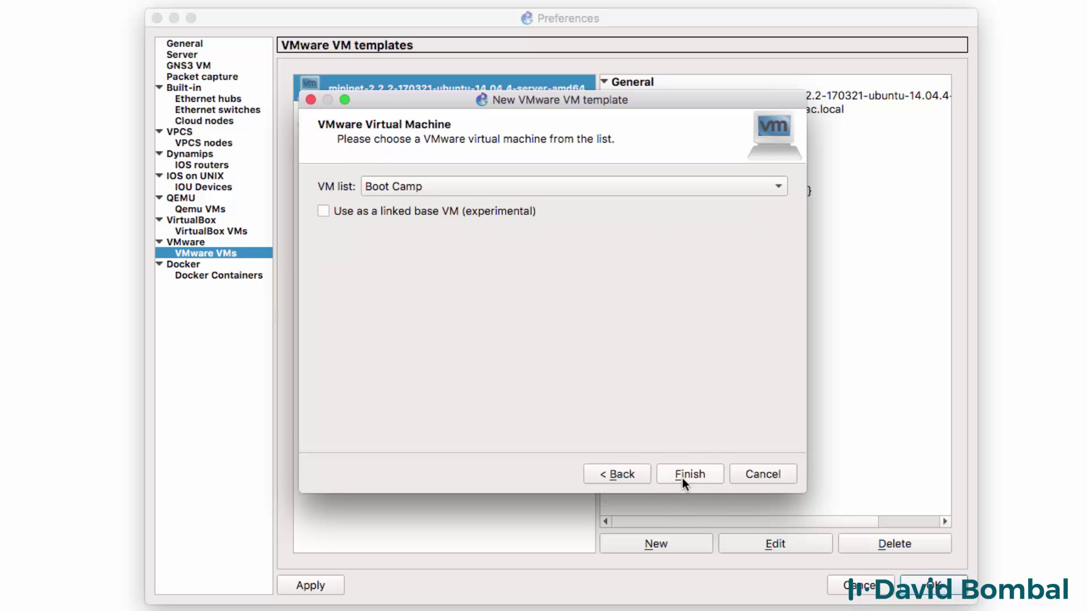
click(515, 194)
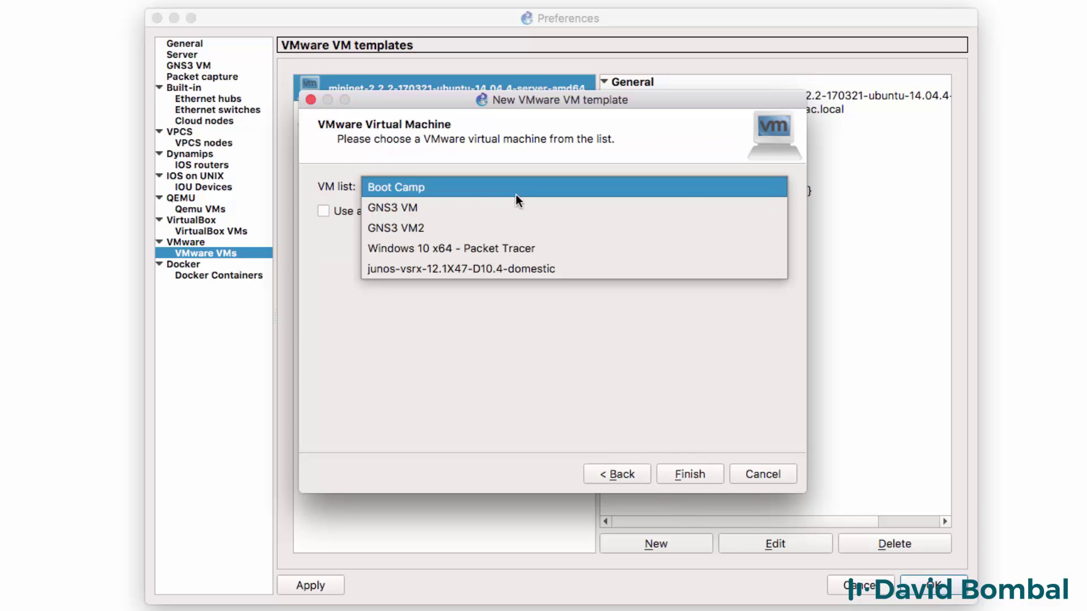
click(508, 270)
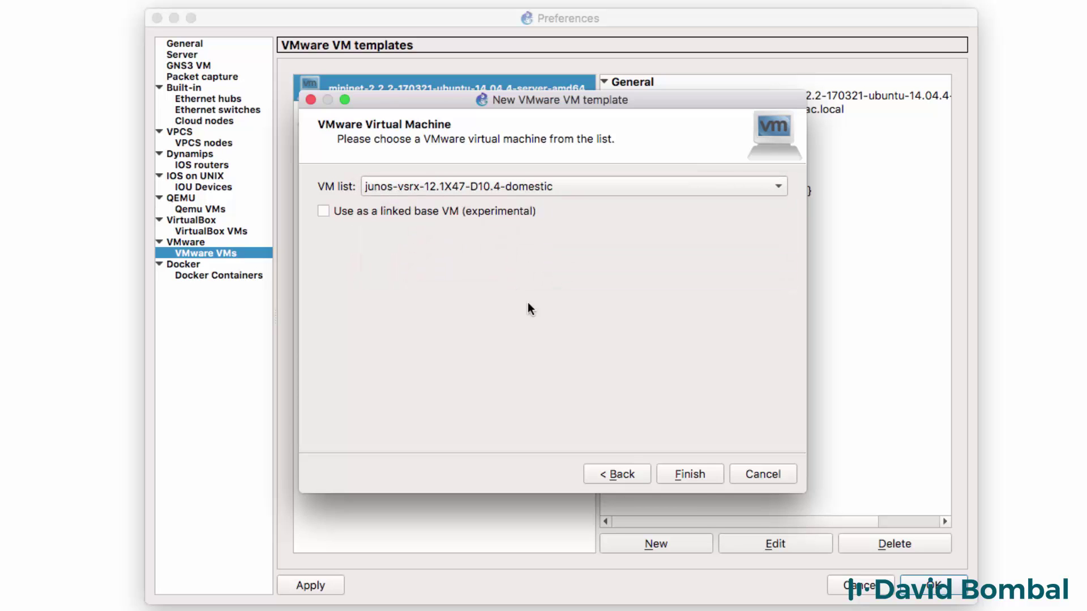
click(686, 476)
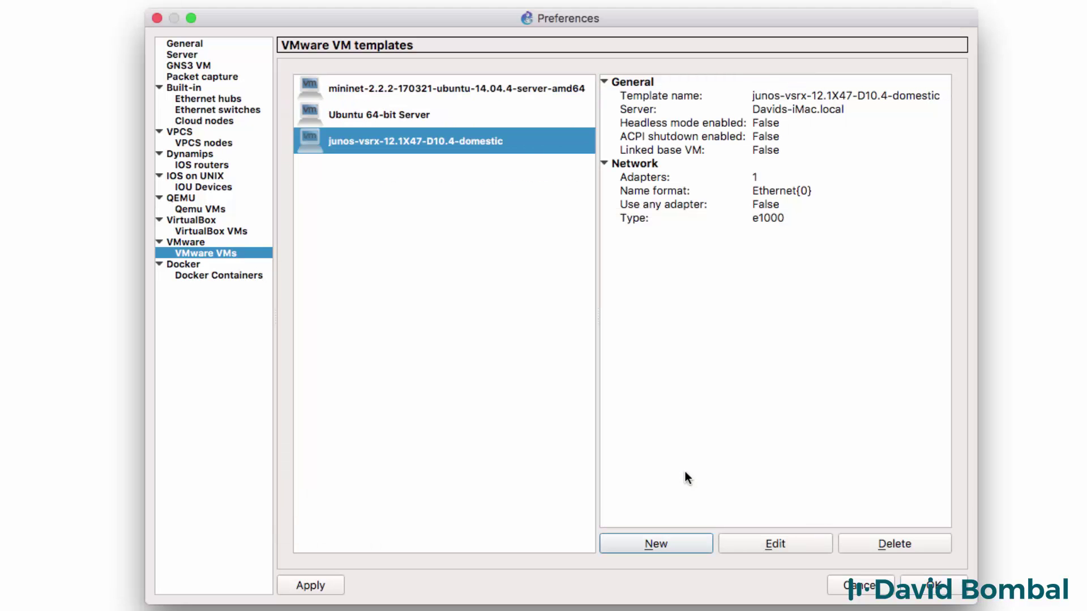
Step: Edit the junos-vsrx-12.1X47-D10.4-domestic VMware VM template and set its number of network adapters to 2
click(768, 551)
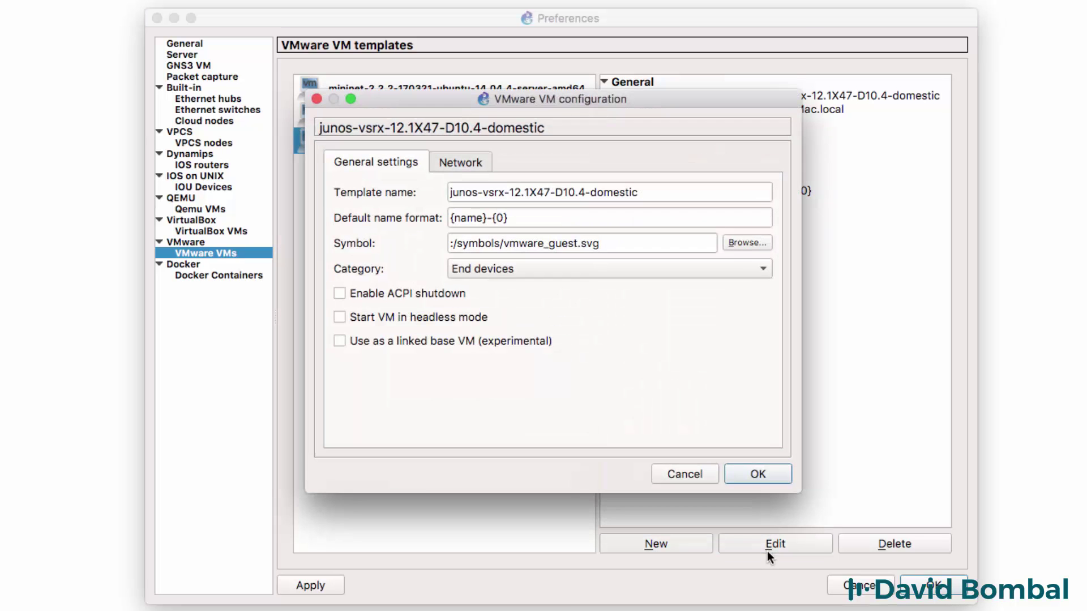
click(477, 164)
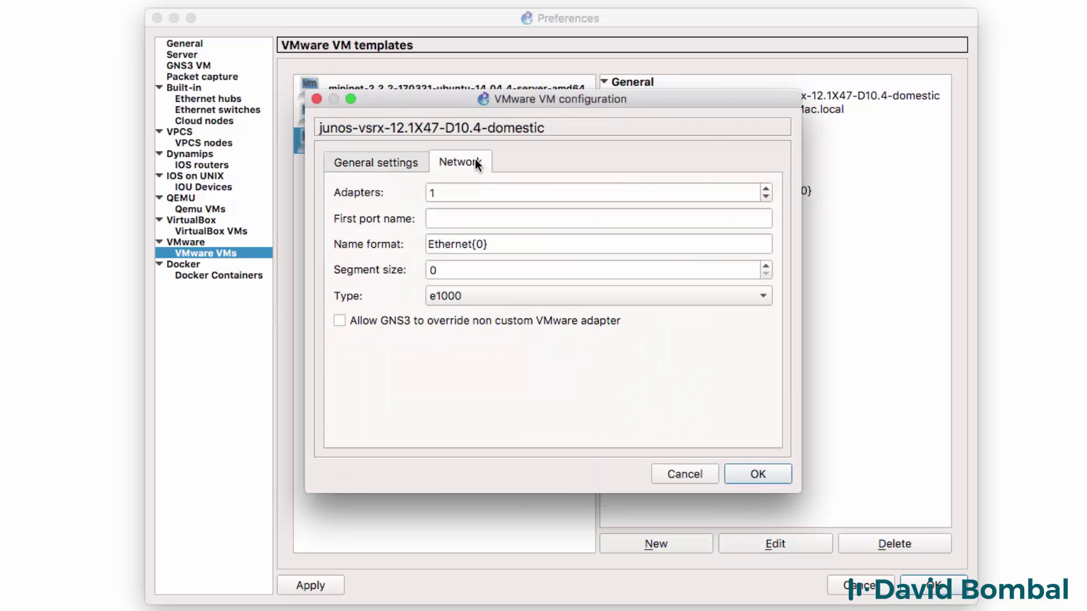
click(765, 196)
click(765, 189)
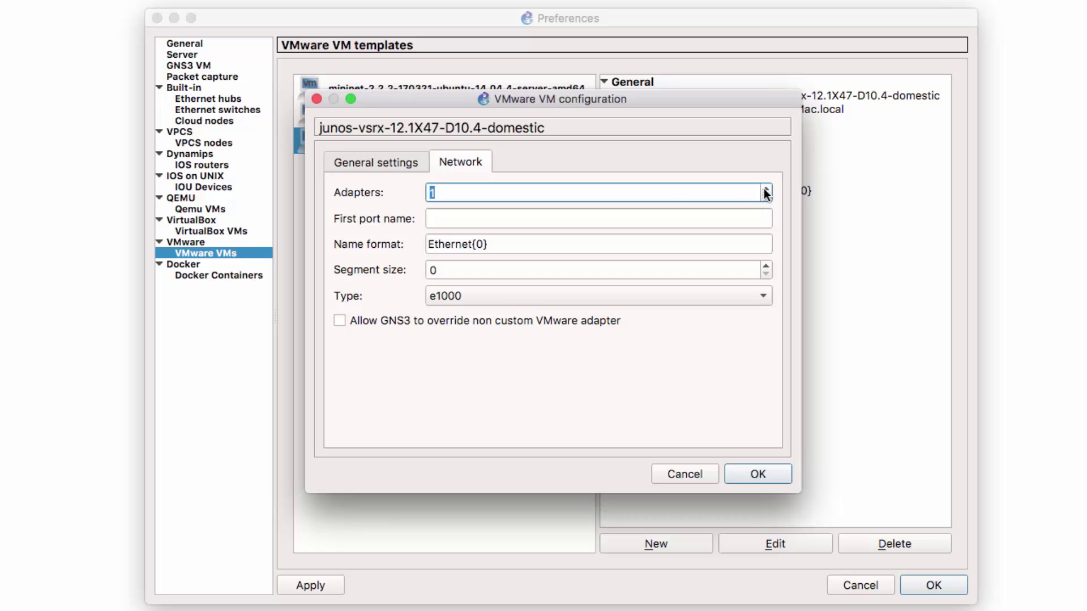
click(765, 189)
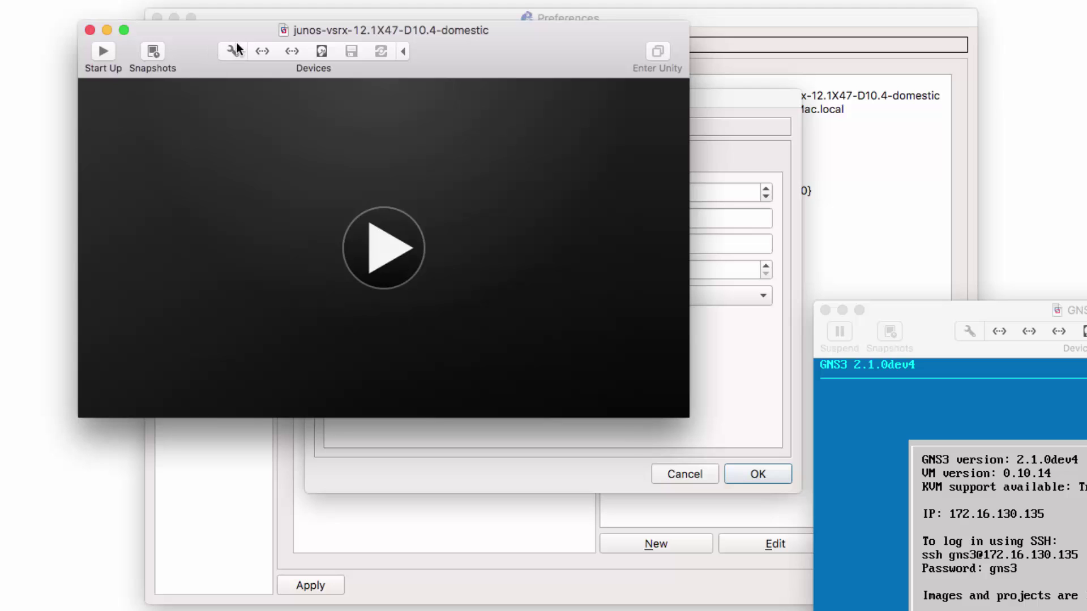
Step: Check the junos-vsrx virtual machine's settings in VMware Fusion, and allow GNS3 to override non custom VMware adapters in the template
click(234, 50)
click(651, 28)
click(480, 478)
click(412, 321)
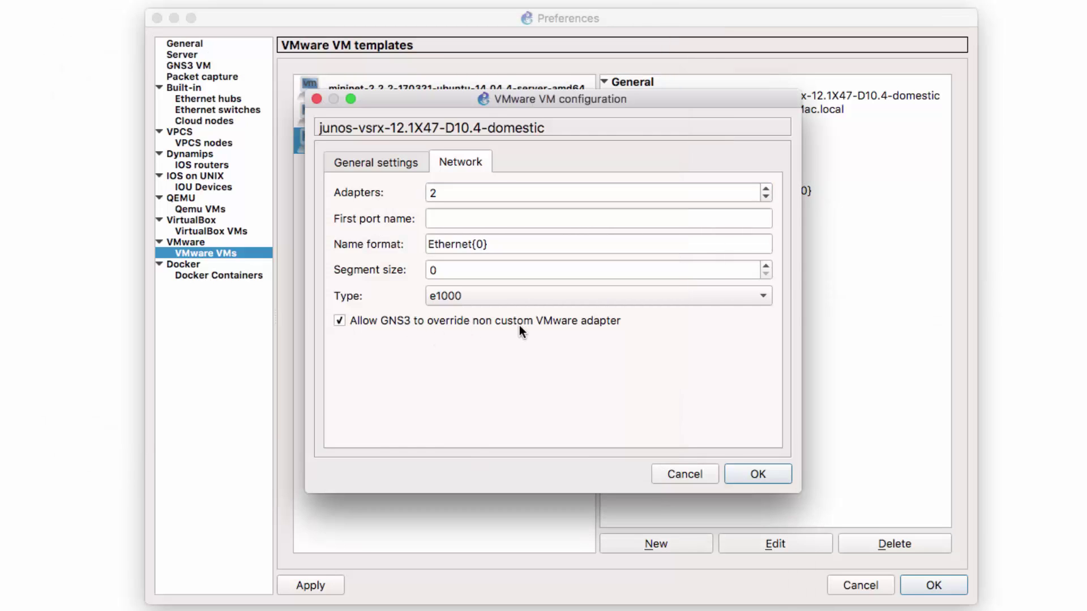
mouse_move(530, 328)
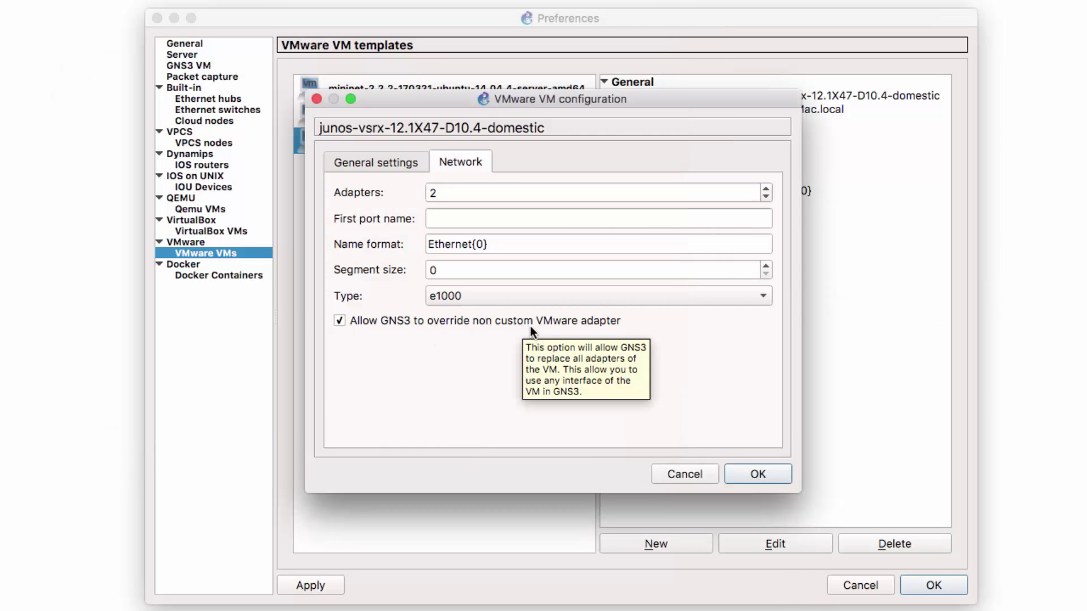
Step: Set the template's category to Security devices and its symbol to firewall from the symbols library, and save the preferences
click(372, 167)
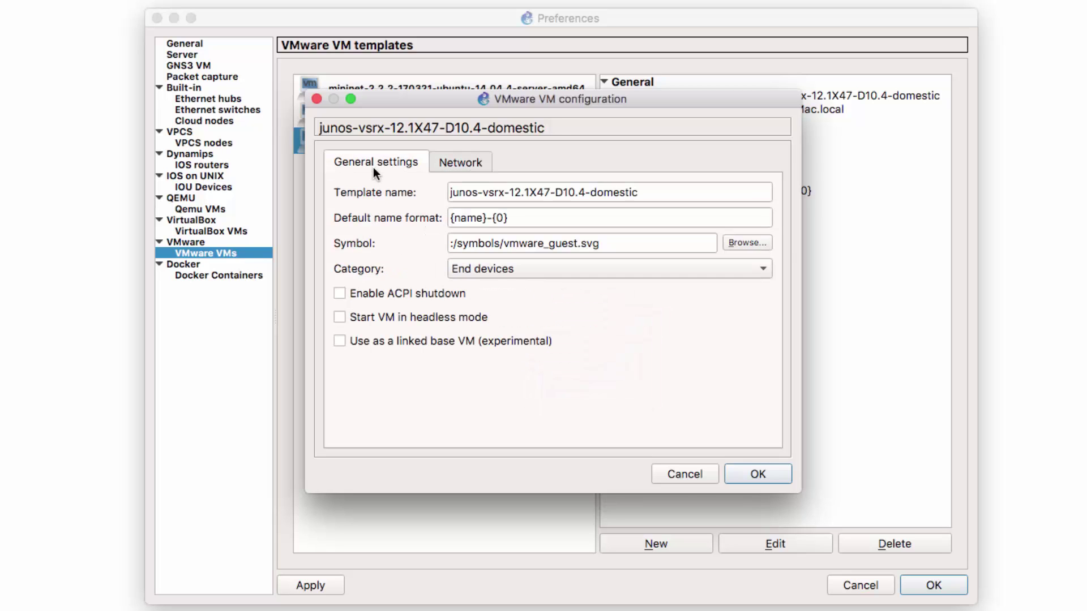
click(569, 269)
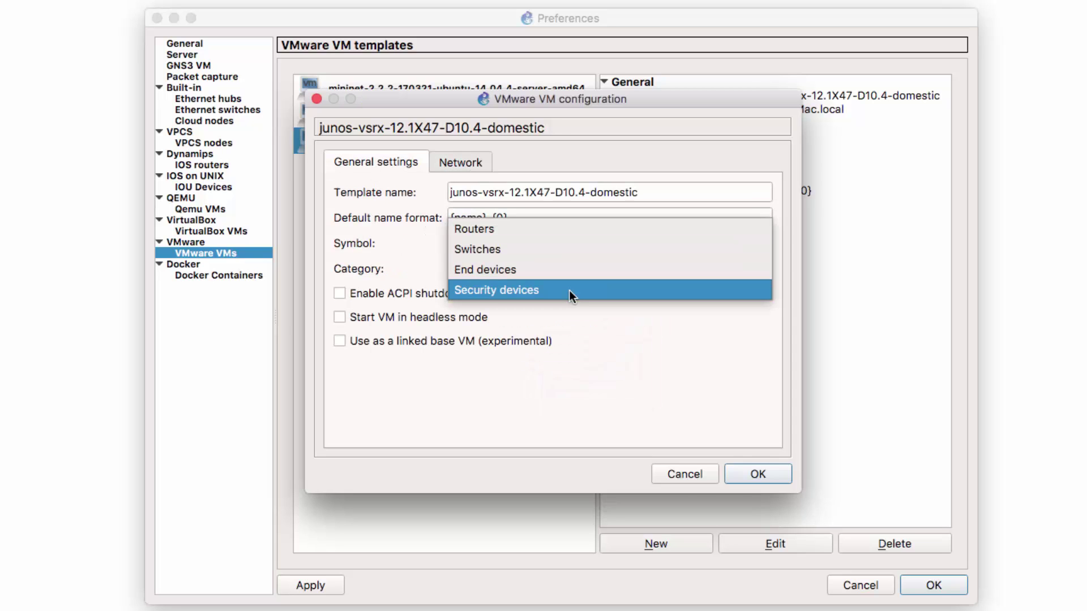
click(569, 290)
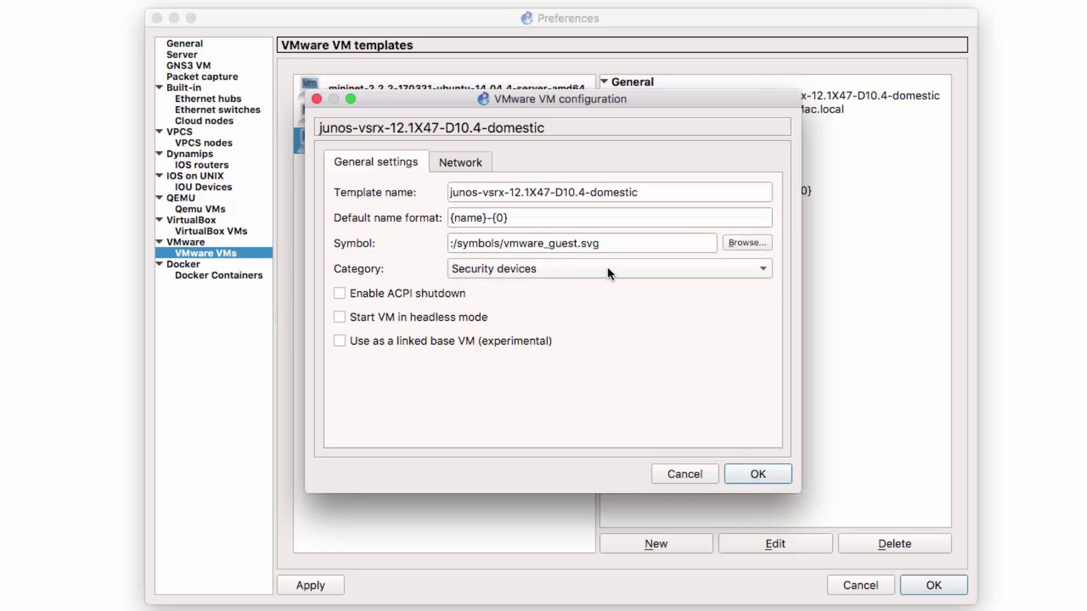
click(747, 243)
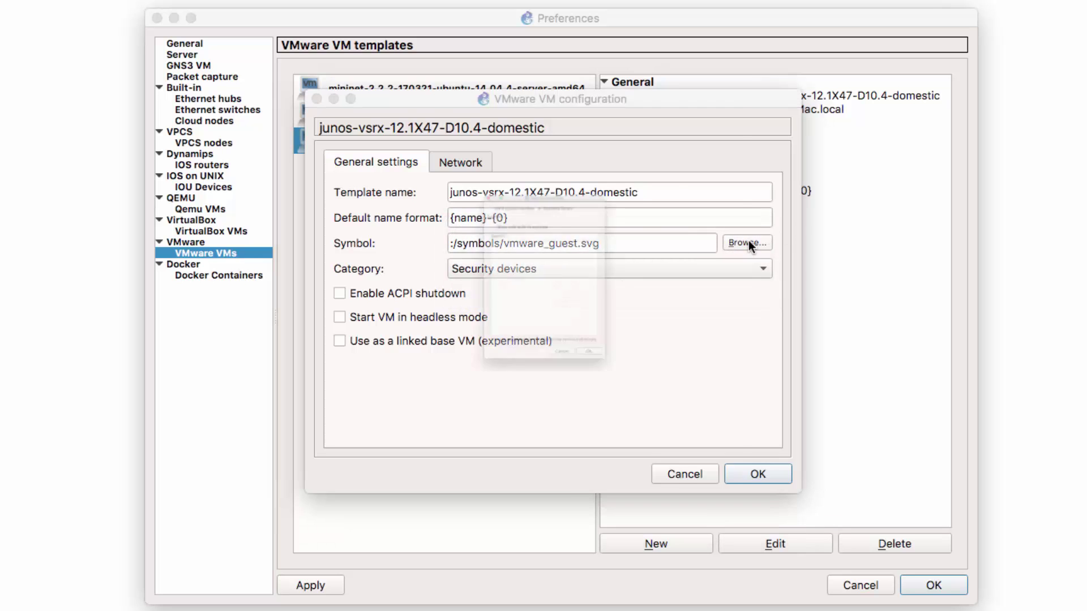
scroll(676, 261, down, 10)
click(448, 323)
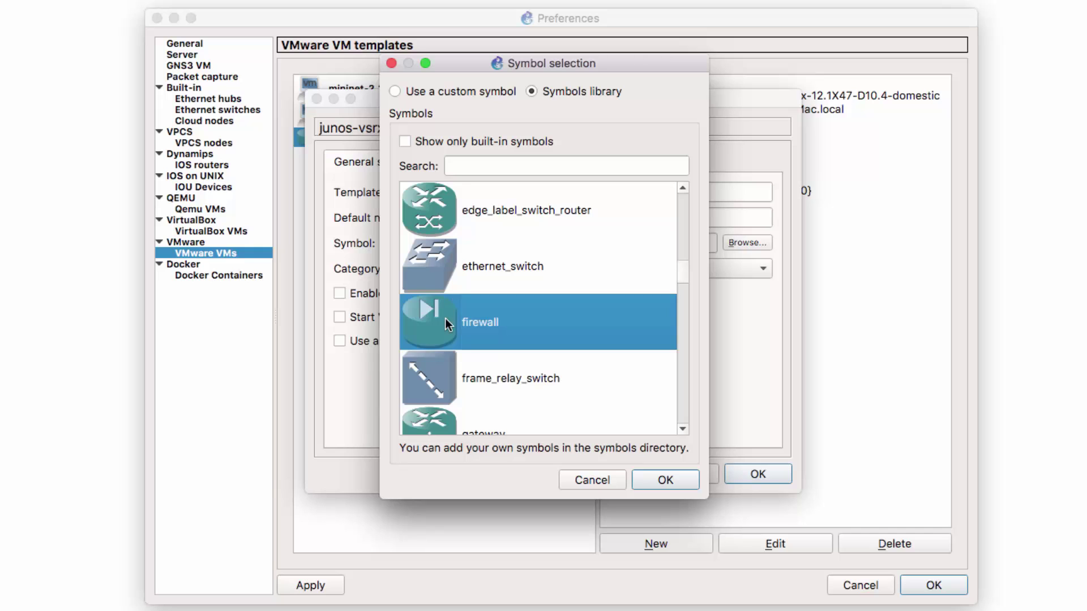
click(649, 480)
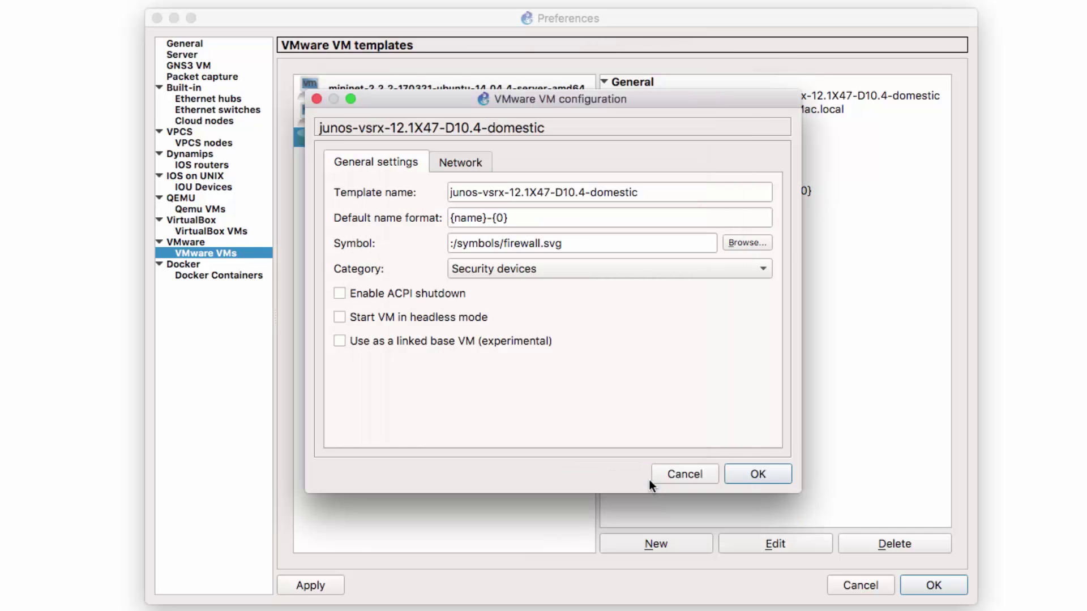
click(739, 473)
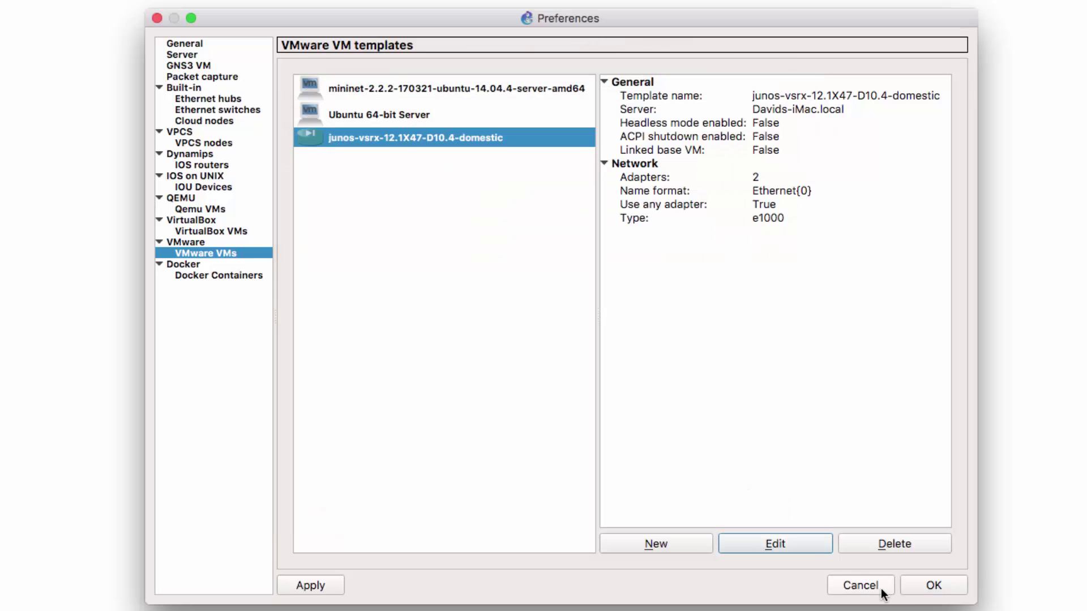
click(920, 579)
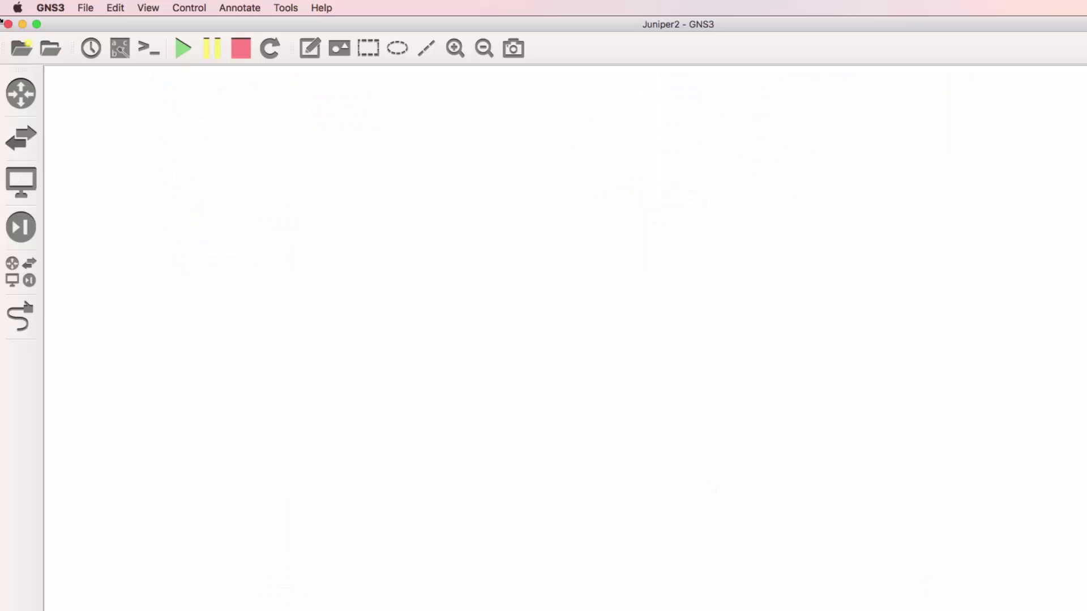
Step: Add a vSRX 12.1X47-D20 security device to the Juniper2 topology and reposition the node fully within the visible workspace
click(21, 227)
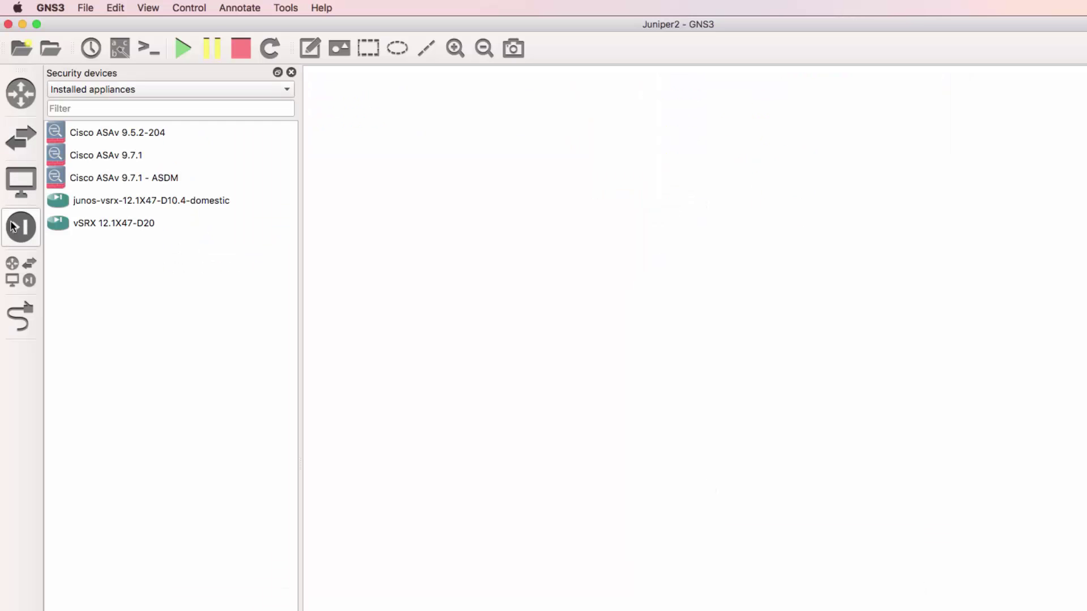
click(143, 223)
drag(90, 221, 874, 207)
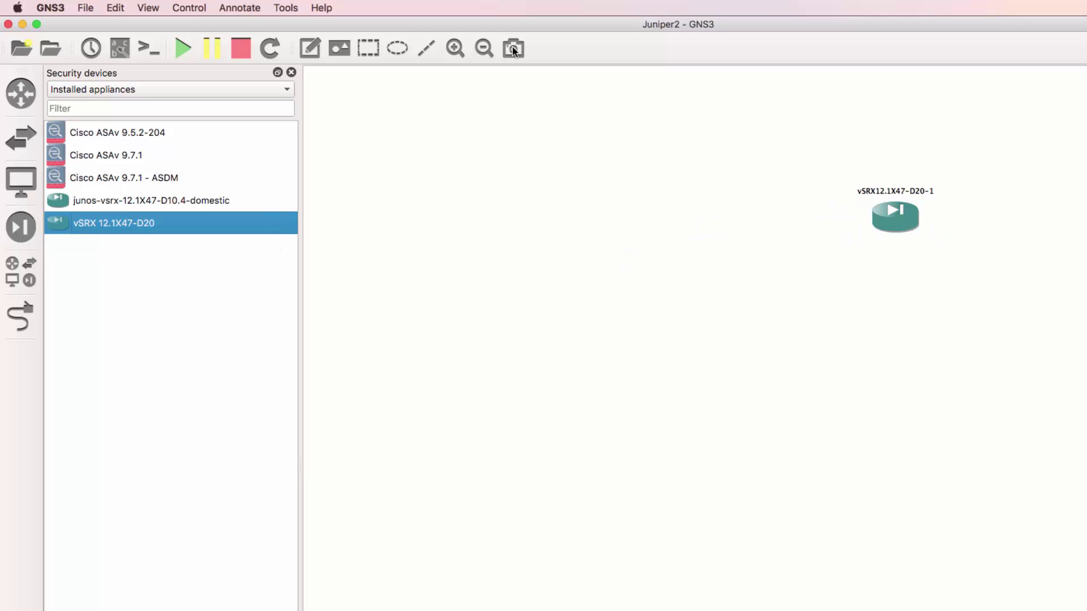
click(455, 49)
scroll(918, 170, up, 1)
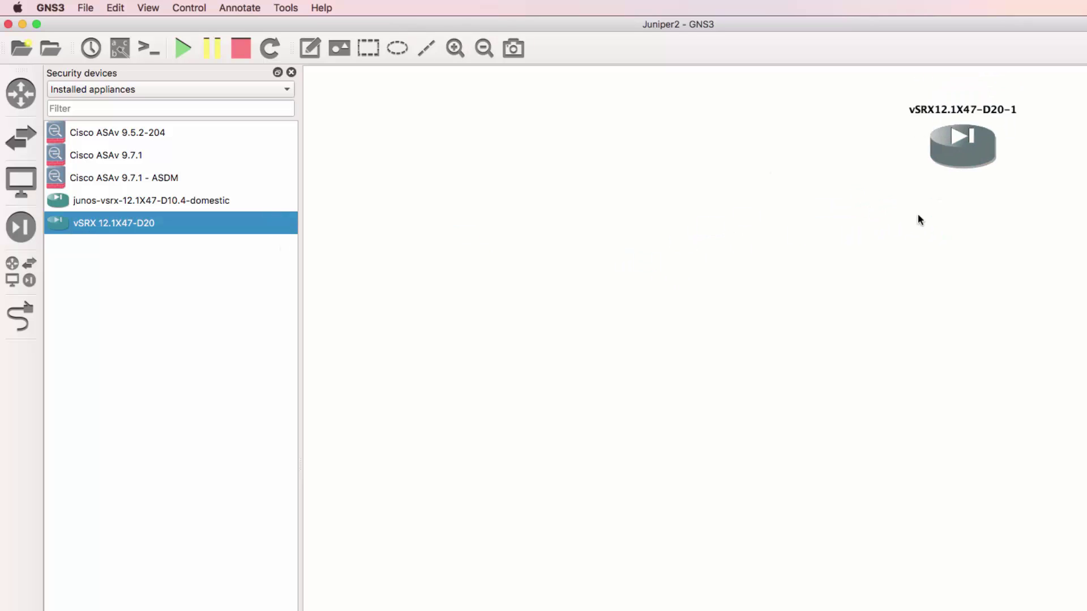
scroll(917, 218, right, 5)
click(455, 49)
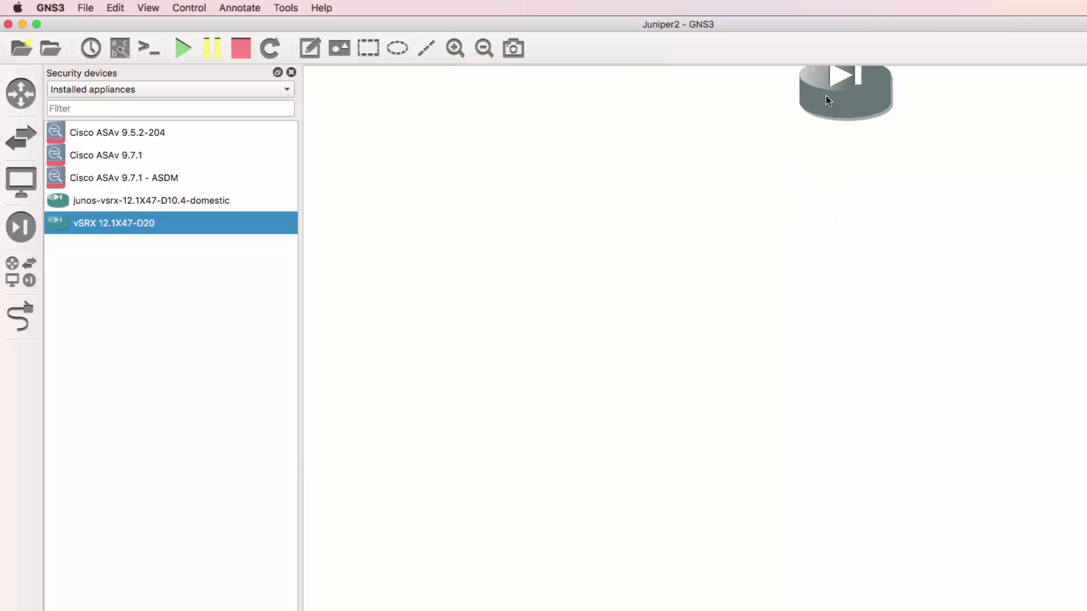
drag(827, 96, 948, 219)
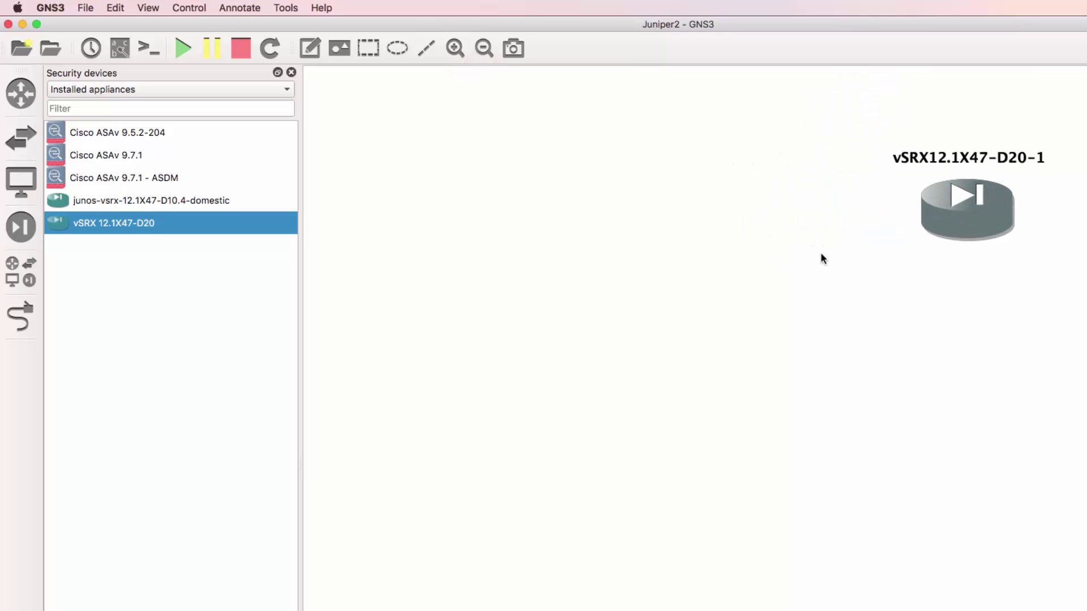